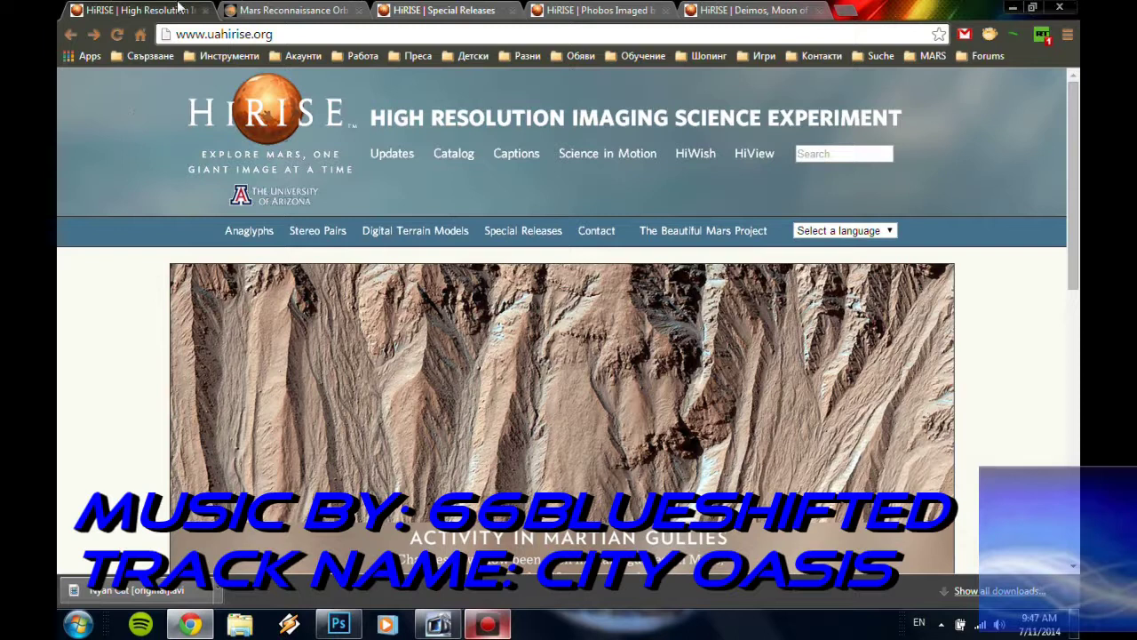
Compare the Mars Reconnaissance Orbiter page with the HiRISE home page and scroll through HiRISE.
left_click(239, 9)
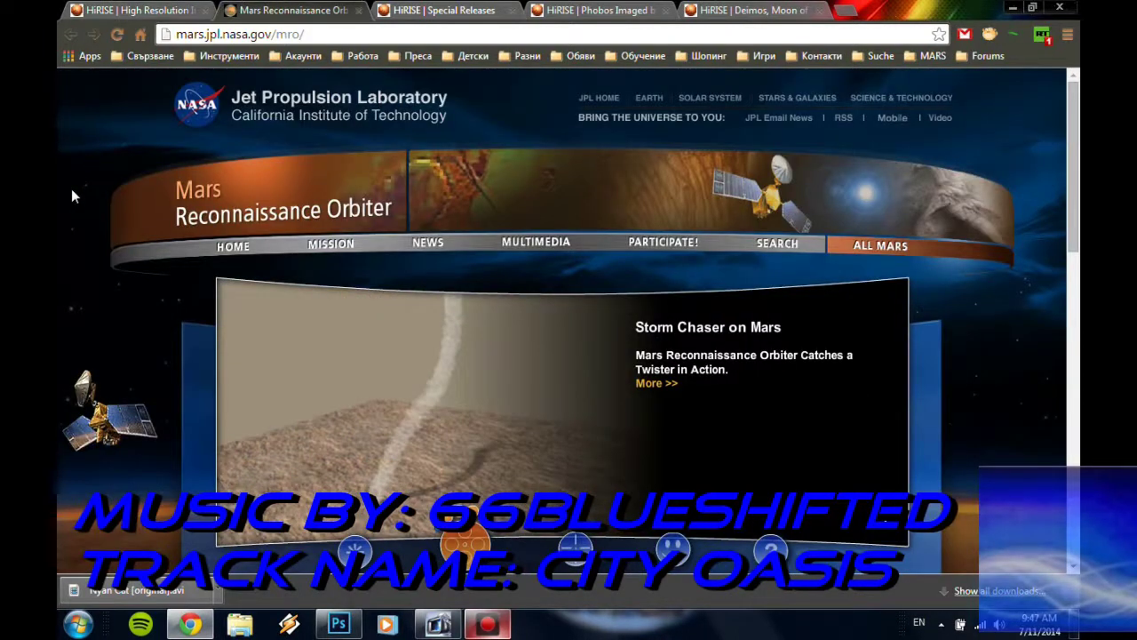
left_click(142, 9)
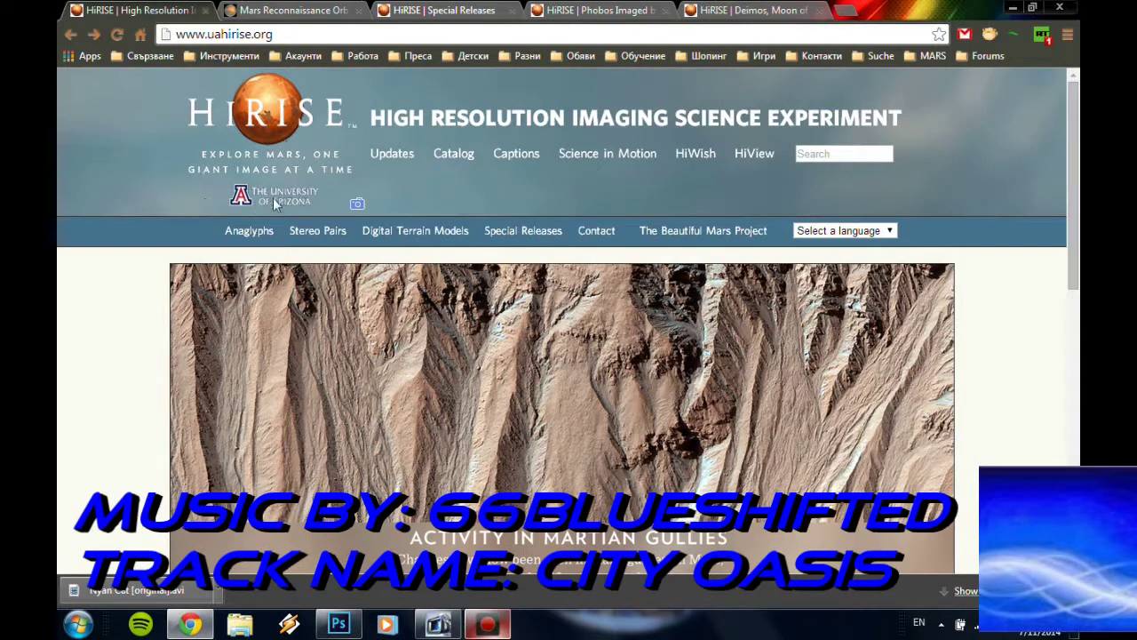
left_click(266, 13)
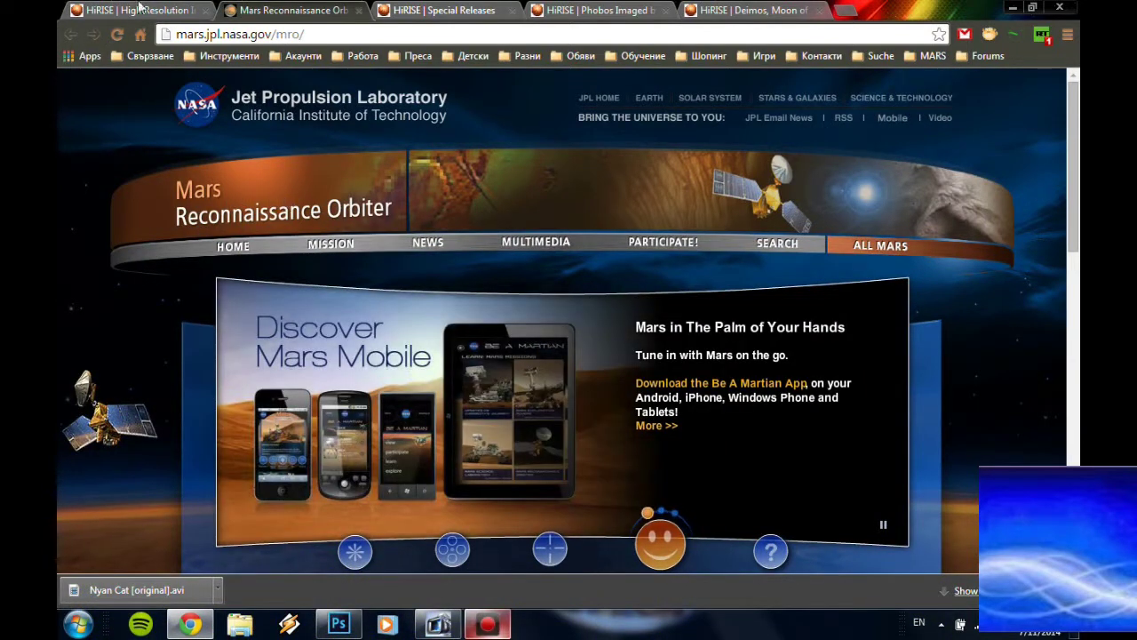
left_click(155, 9)
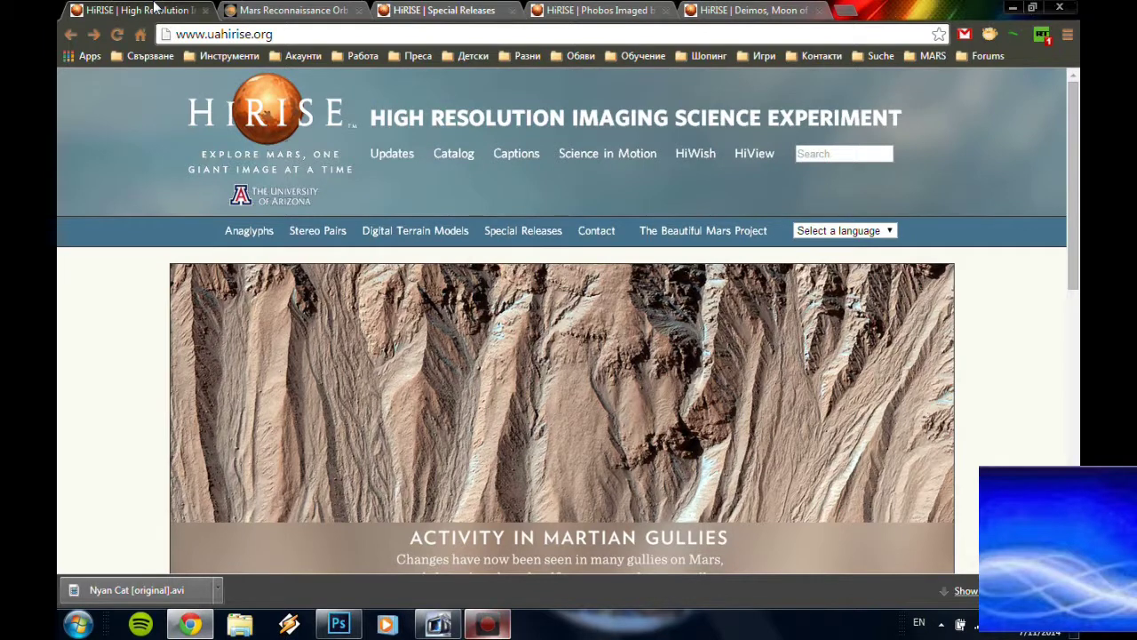
scroll(151, 302, "down", 5)
scroll(148, 307, "up", 5)
scroll(151, 309, "down", 1)
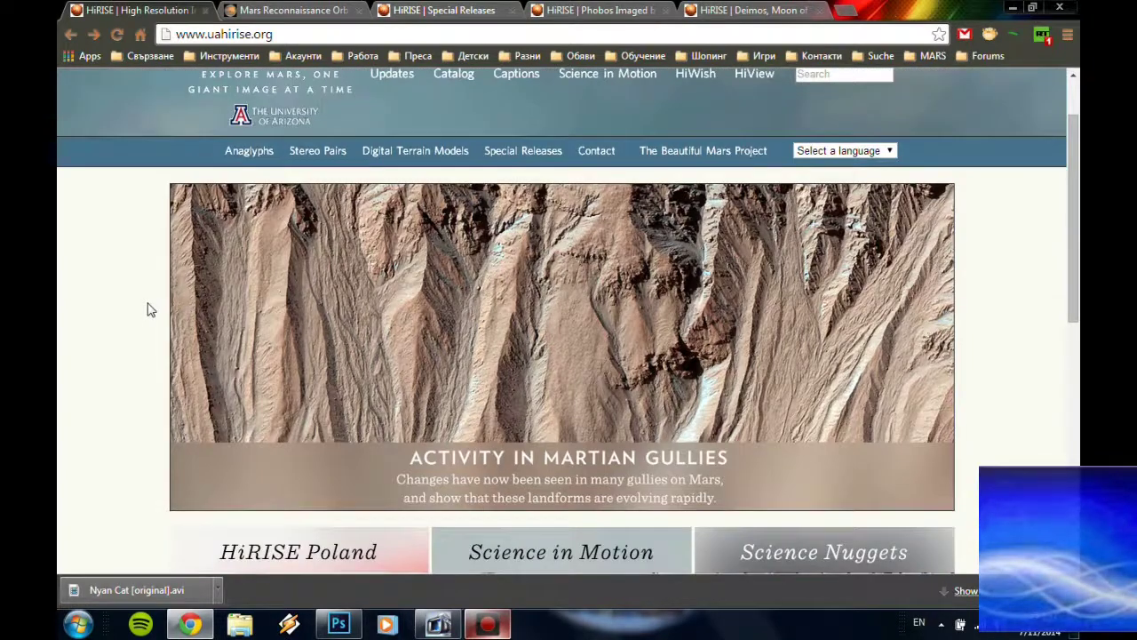
scroll(151, 309, "up", 1)
Browse the HiRISE Special Releases list down to the Phobos and Deimos section.
left_click(344, 10)
left_click(426, 13)
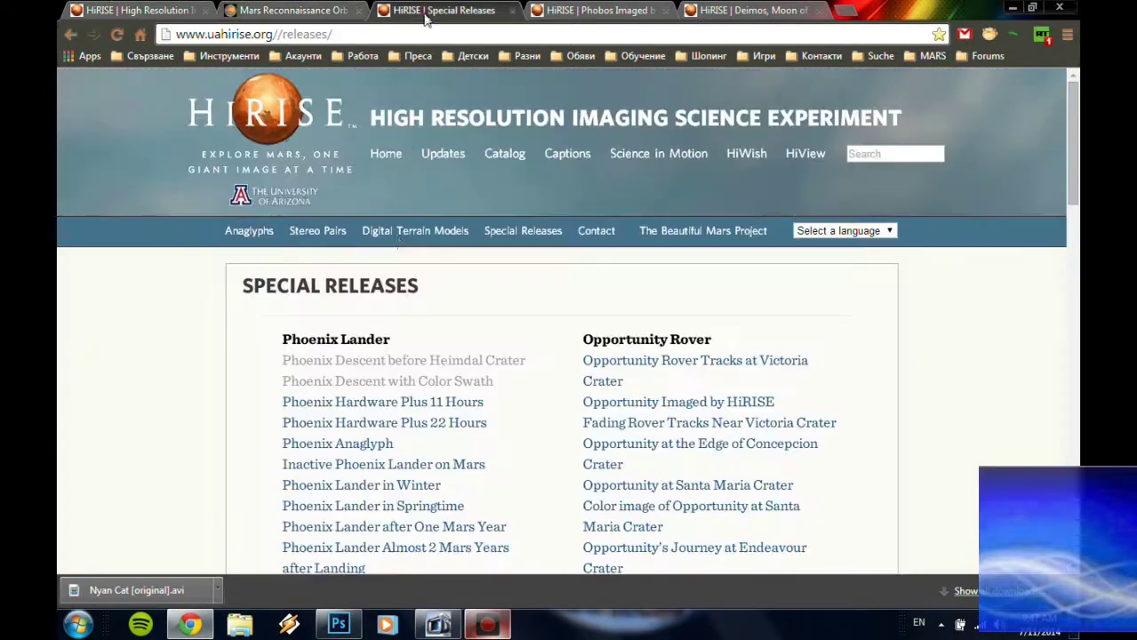
scroll(399, 261, "down", 3)
scroll(396, 213, "up", 2)
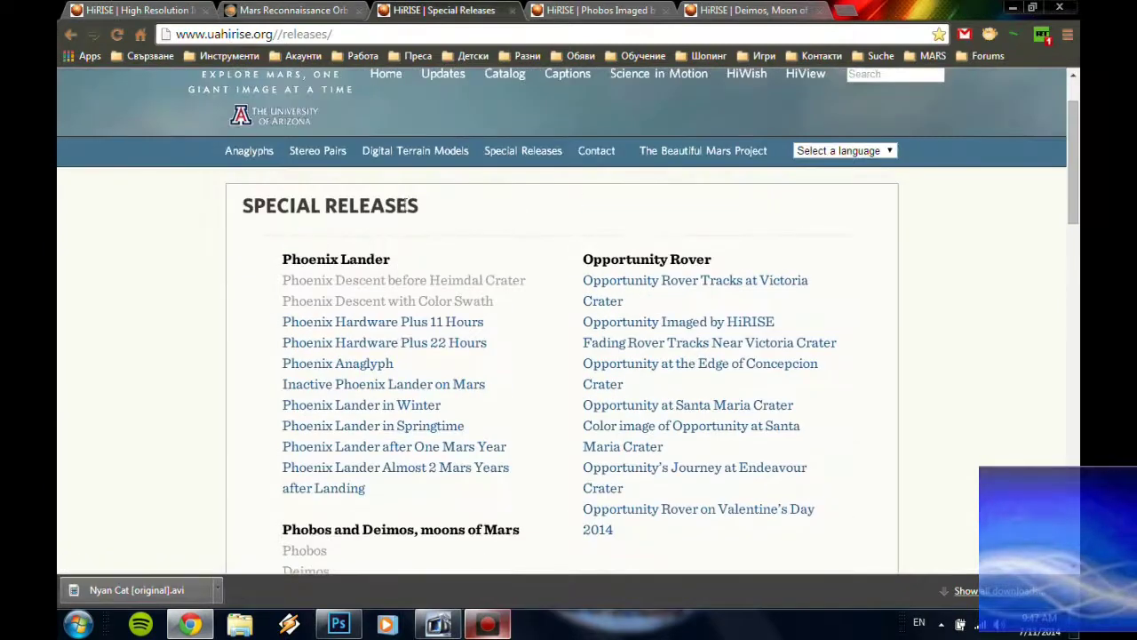
scroll(499, 244, "down", 3)
scroll(528, 293, "down", 2)
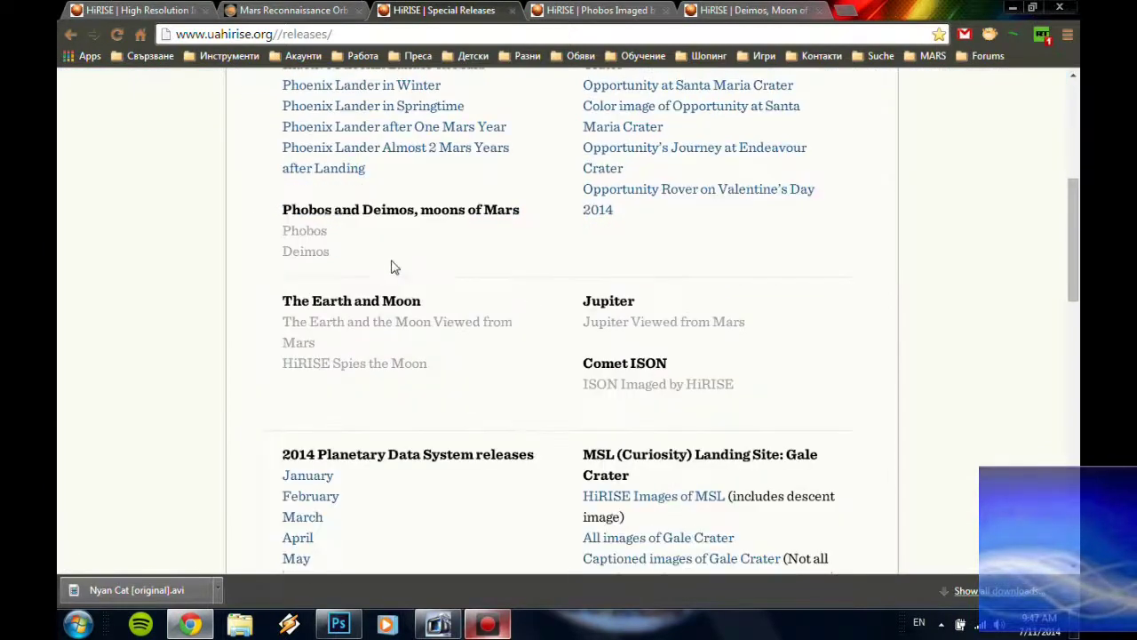
scroll(480, 261, "up", 4)
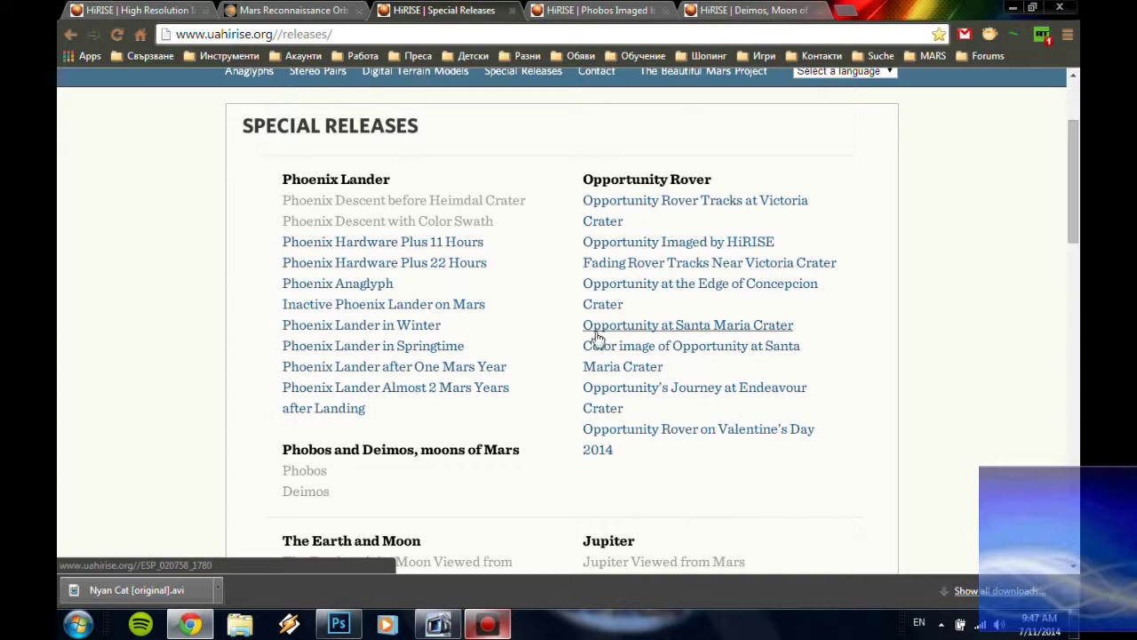
scroll(476, 302, "down", 3)
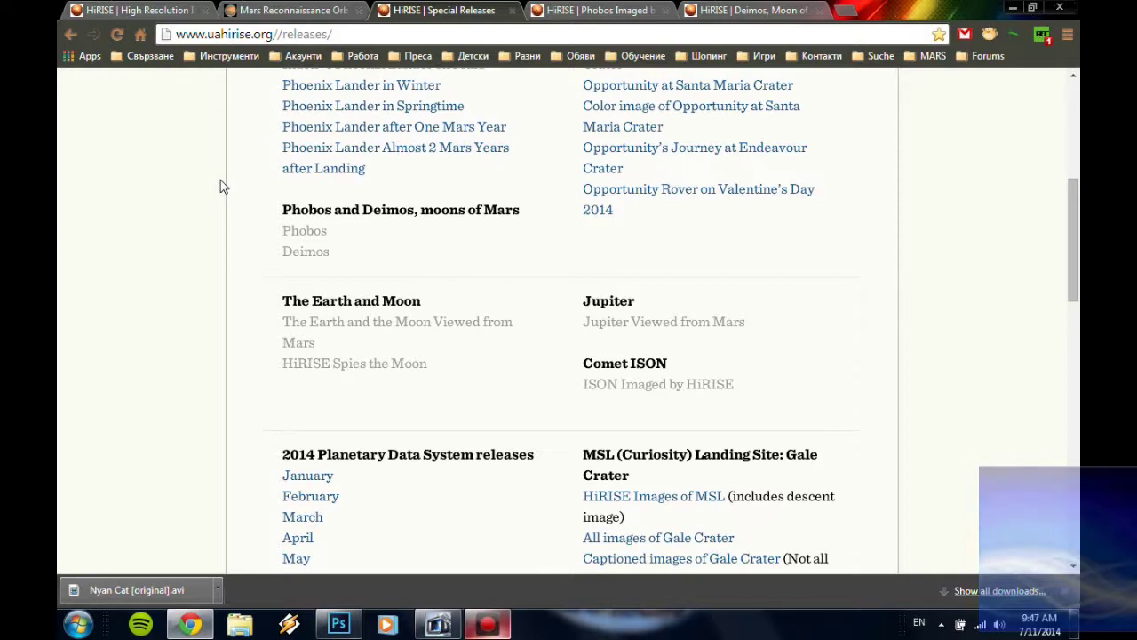
scroll(222, 186, "up", 2)
scroll(222, 186, "down", 1)
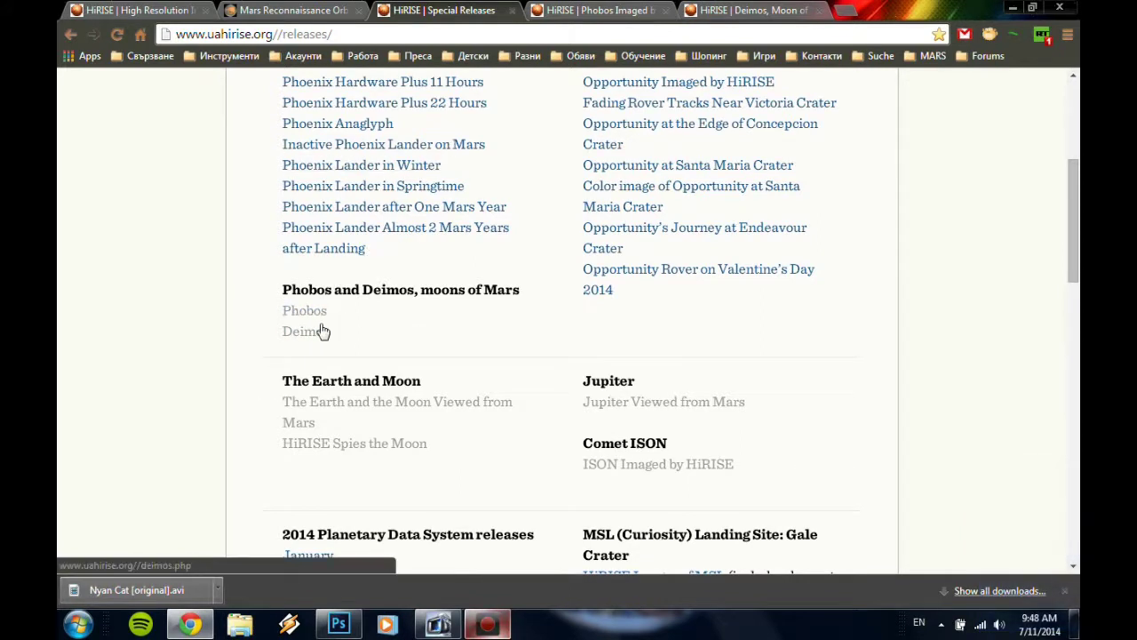
Read through the 'Phobos Imaged by HiRISE' article.
left_click(600, 9)
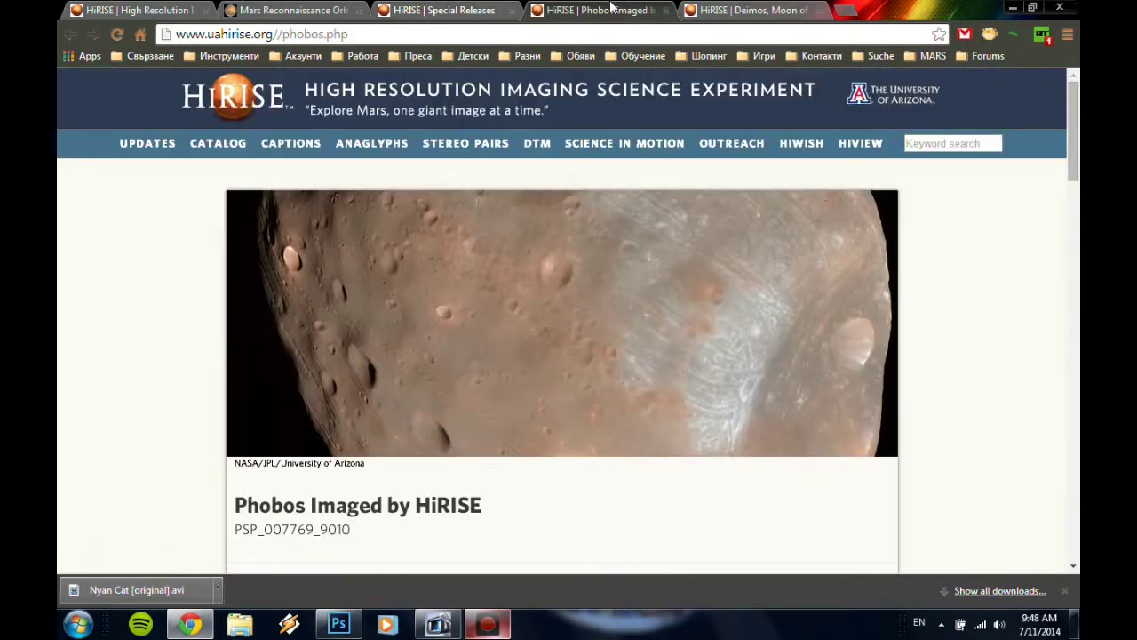
scroll(452, 414, "down", 3)
scroll(537, 355, "up", 3)
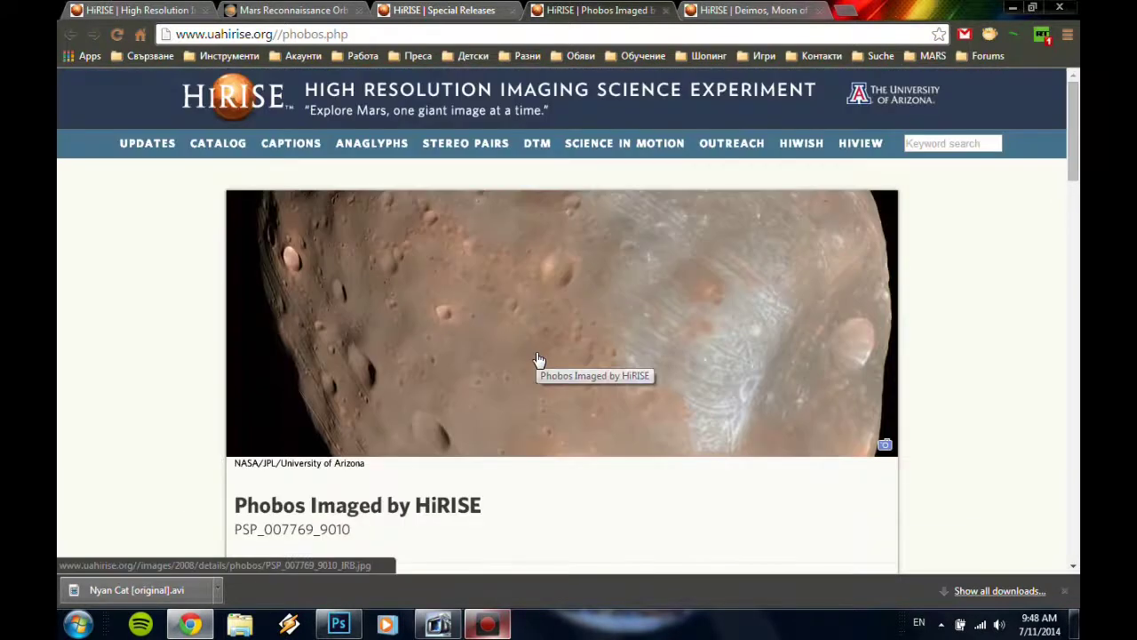
scroll(538, 355, "down", 5)
scroll(537, 354, "down", 1)
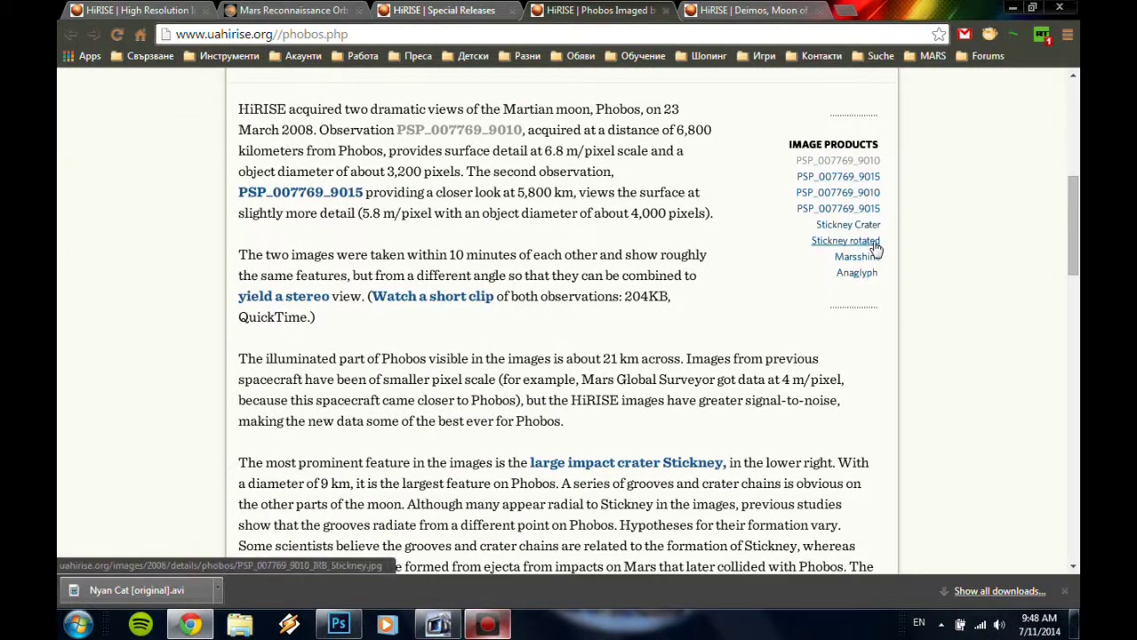
scroll(750, 360, "down", 2)
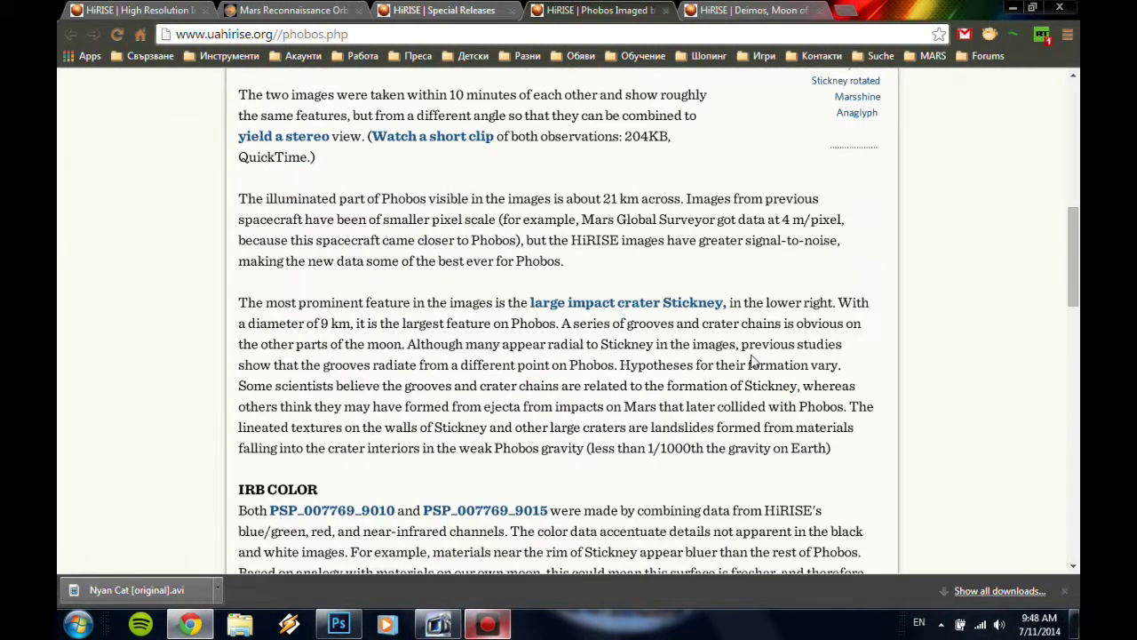
scroll(750, 360, "up", 6)
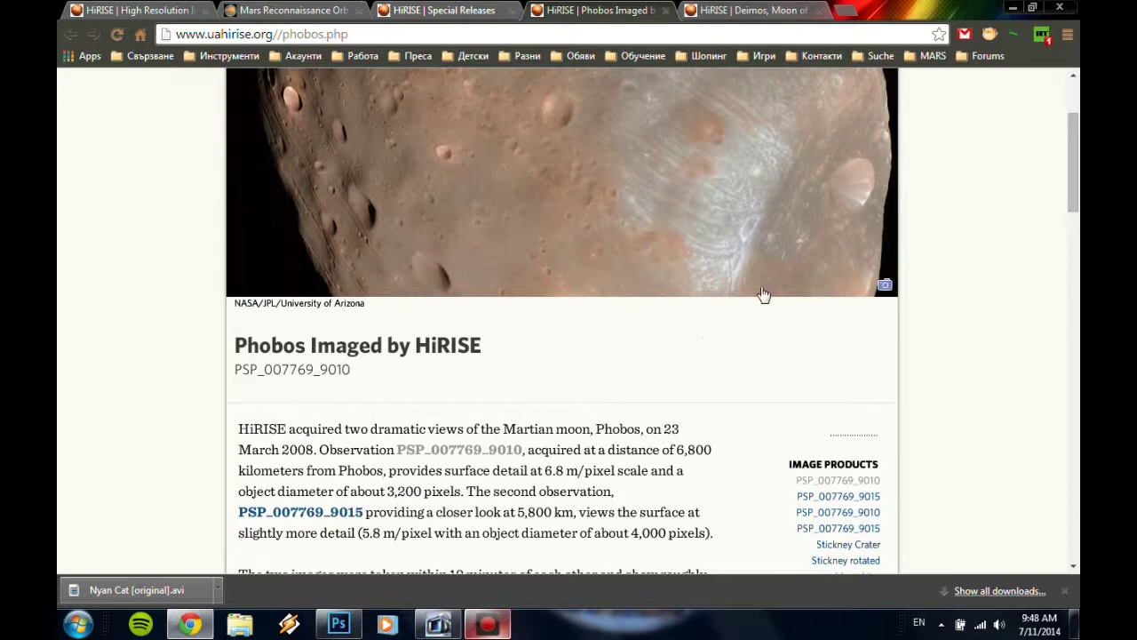
scroll(755, 320, "up", 2)
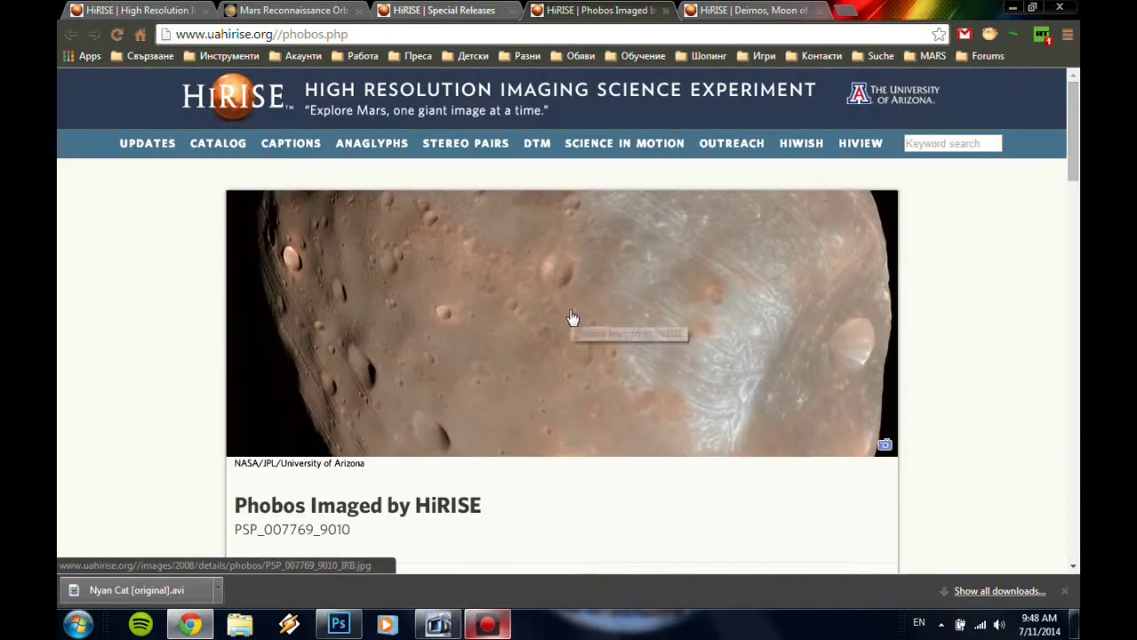
Move to the Deimos, Moon of Mars page and scroll to its image products.
key("ctrl+Tab")
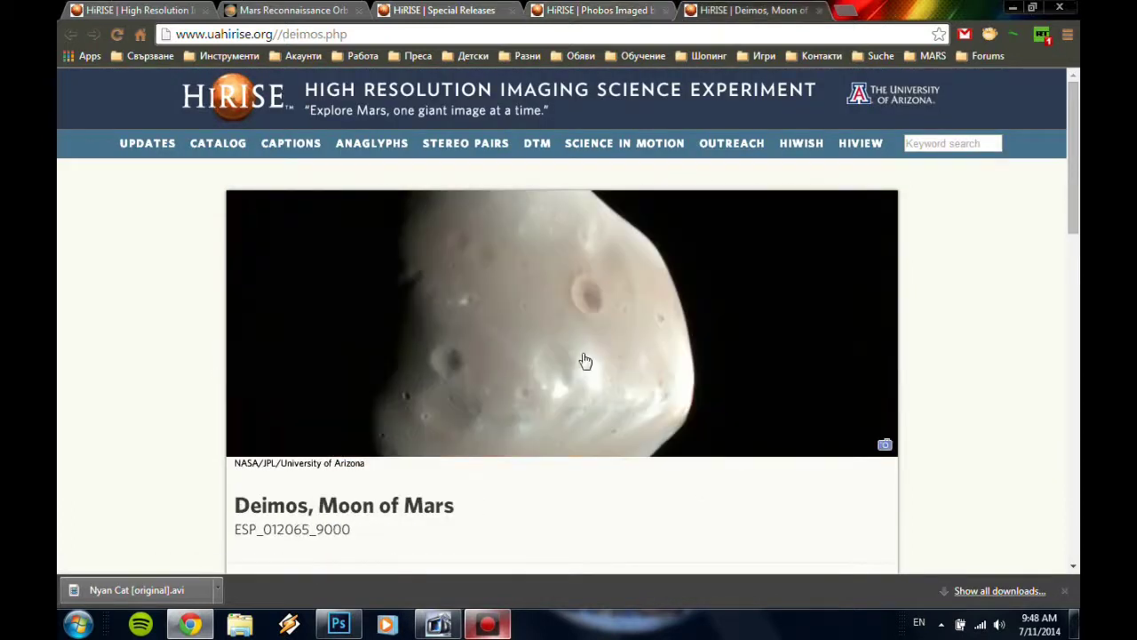
scroll(584, 359, "down", 2)
scroll(584, 359, "down", 3)
scroll(584, 356, "up", 1)
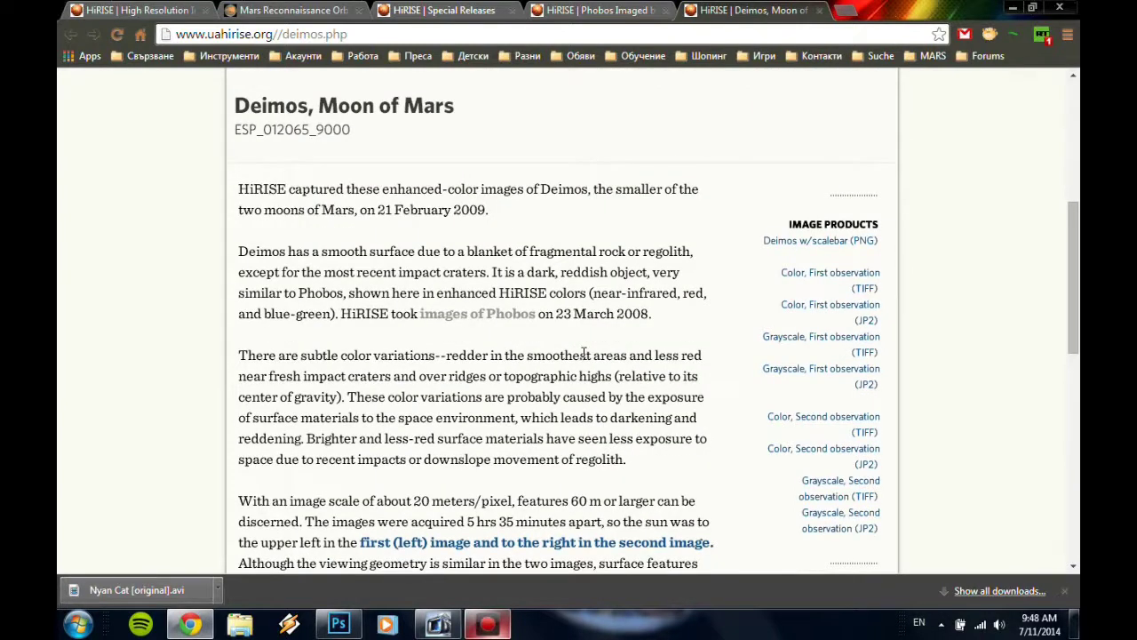
Bring up the Deimos ESP_012065_9000_COLOR.tif document in Photoshop and zoom in.
left_click(338, 625)
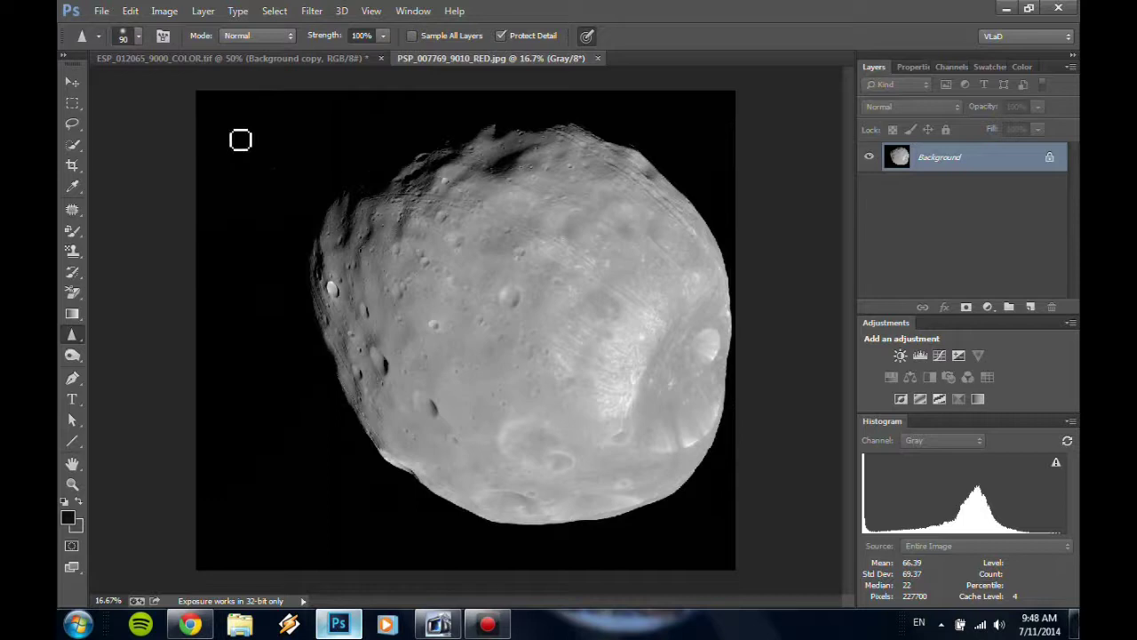
left_click(198, 60)
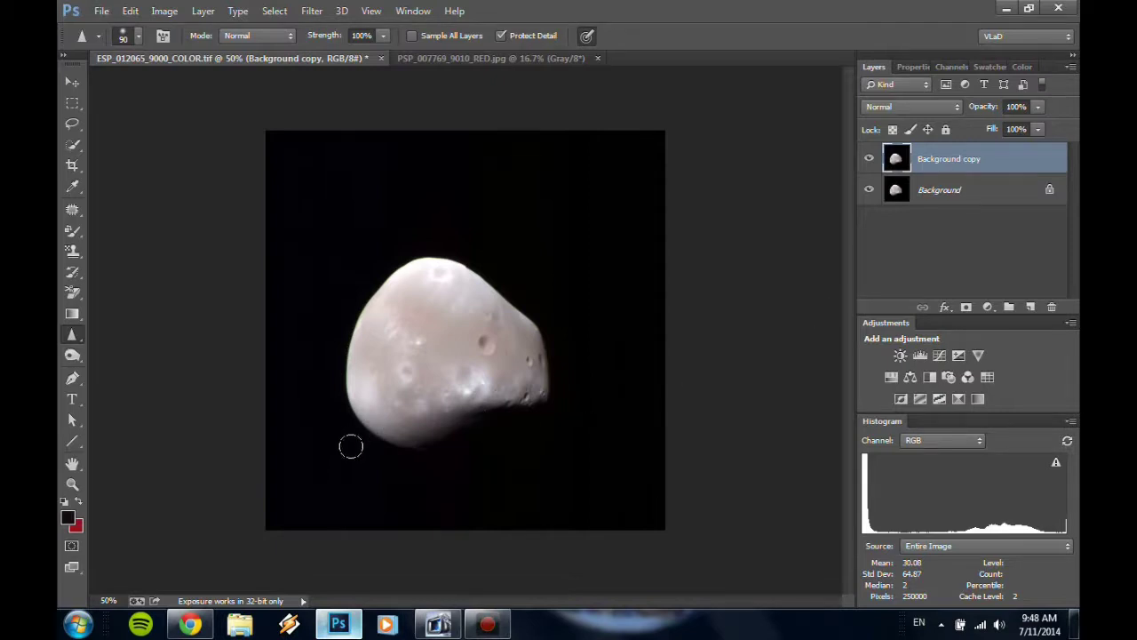
scroll(342, 439, "up", 2)
scroll(377, 387, "up", 1)
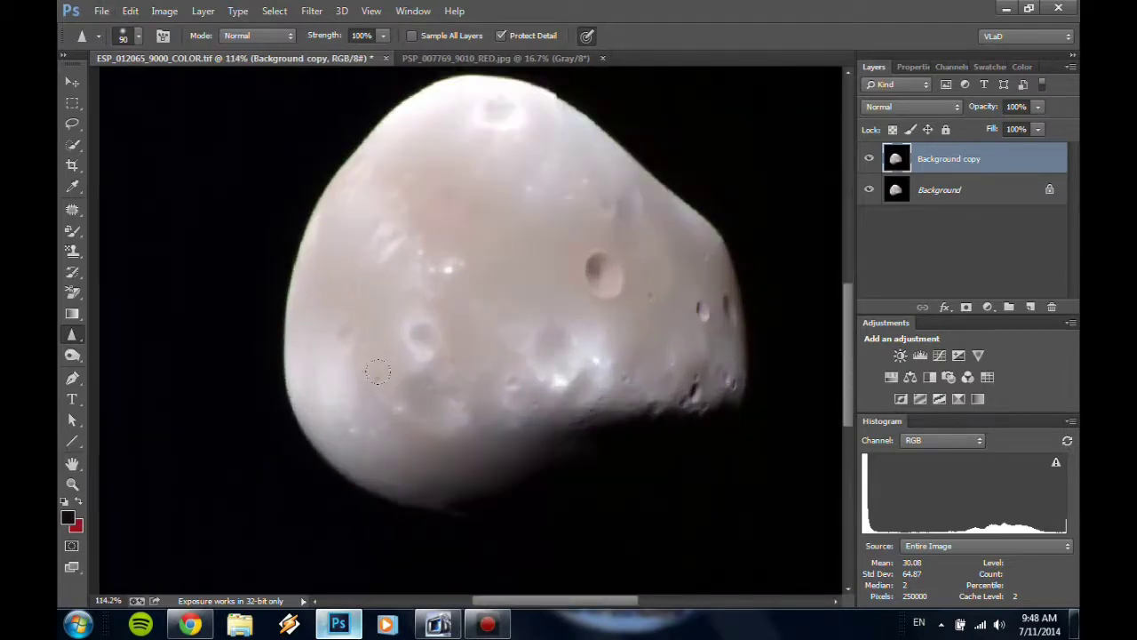
Select the whole Deimos moon with Quick Selection, adding its lower edge.
left_click(74, 124)
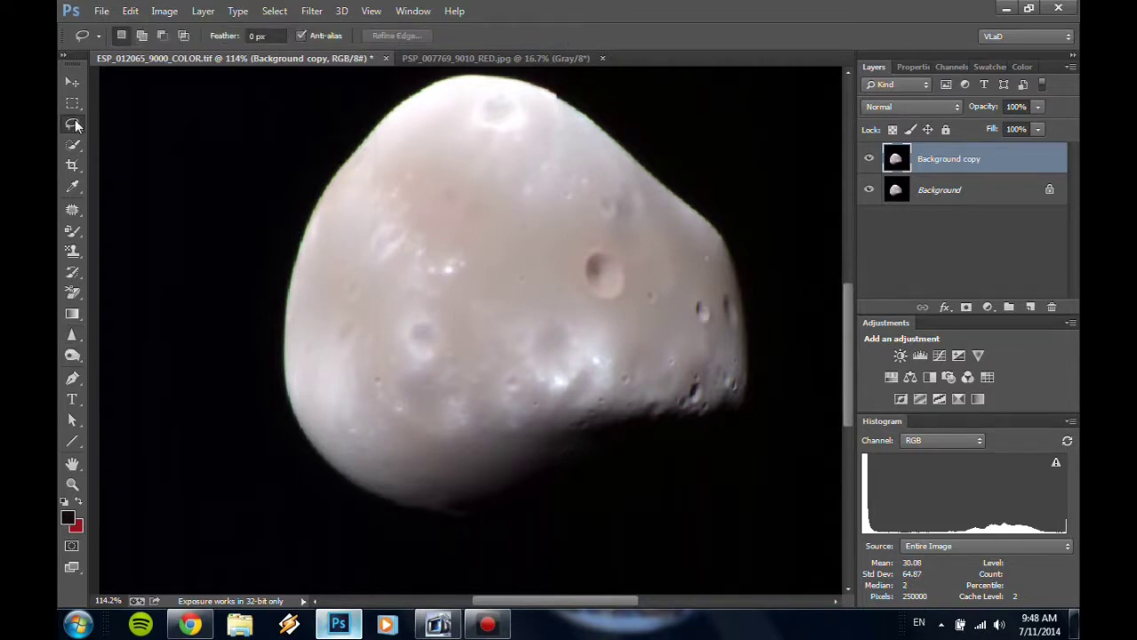
left_click(74, 146)
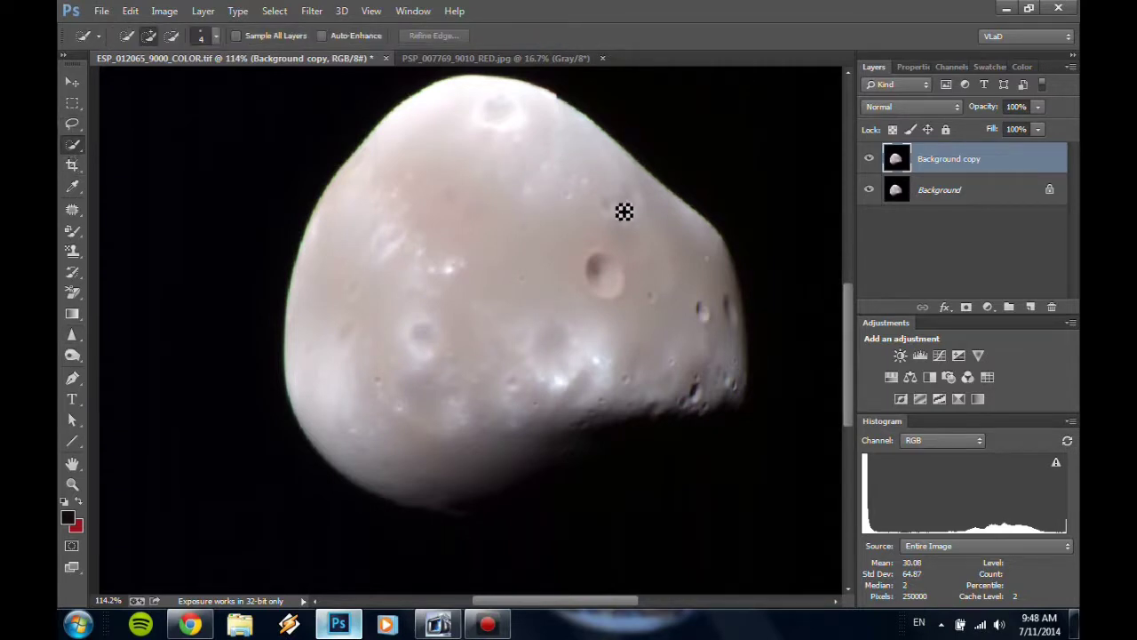
mouse_move(652, 355)
left_mouse_down()
mouse_move(497, 444)
mouse_move(474, 449)
left_mouse_up()
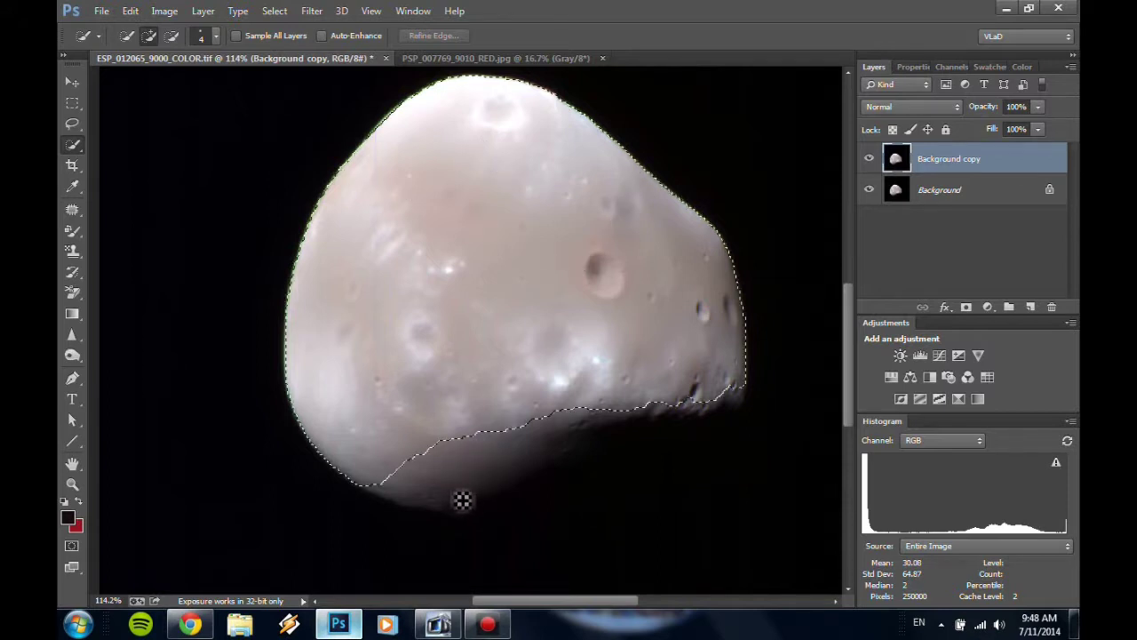
mouse_move(477, 498)
left_mouse_down()
mouse_move(461, 462)
mouse_move(475, 441)
mouse_move(470, 477)
mouse_move(498, 480)
left_mouse_up()
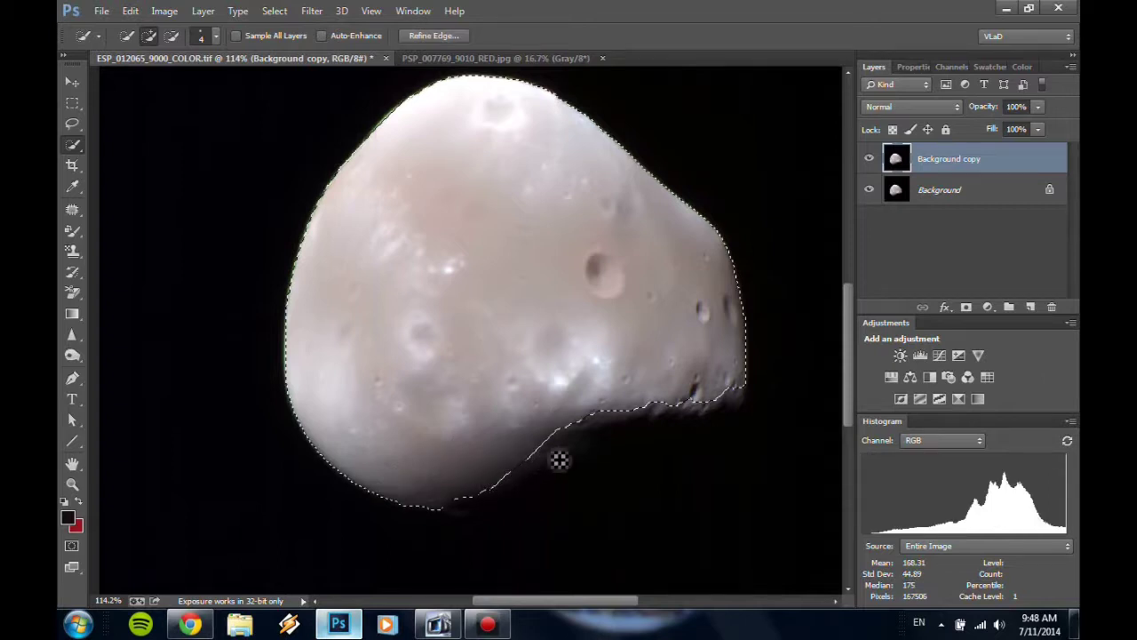
mouse_move(559, 459)
left_mouse_down()
mouse_move(681, 414)
mouse_move(725, 415)
left_mouse_up()
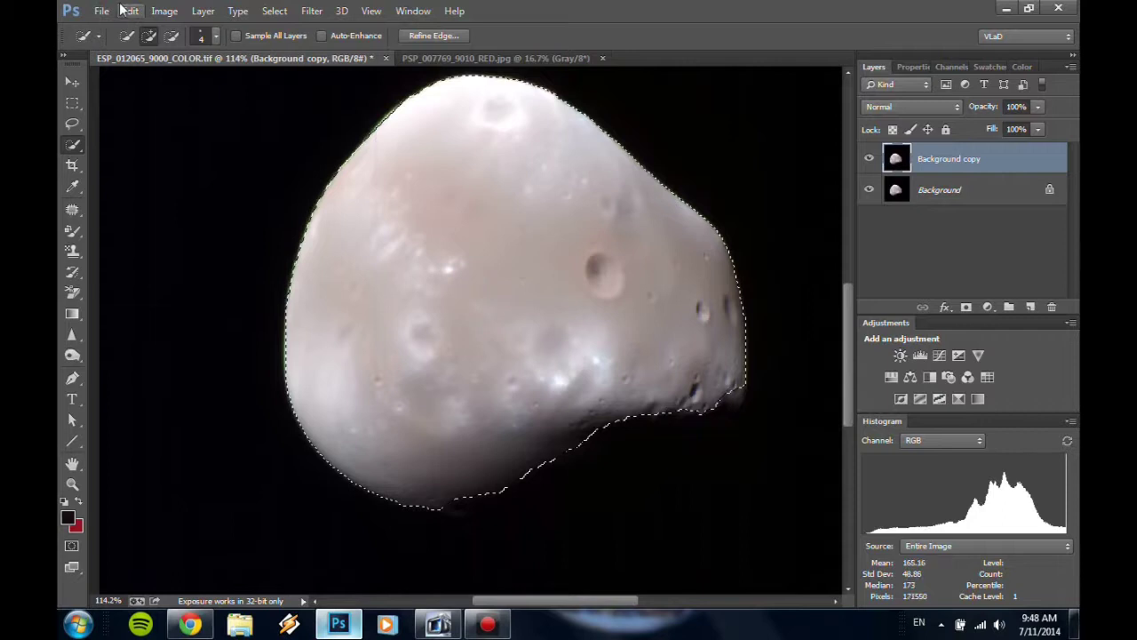
In a Levels adjustment, set the Green channel midtone gamma to 0.57.
left_click(164, 11)
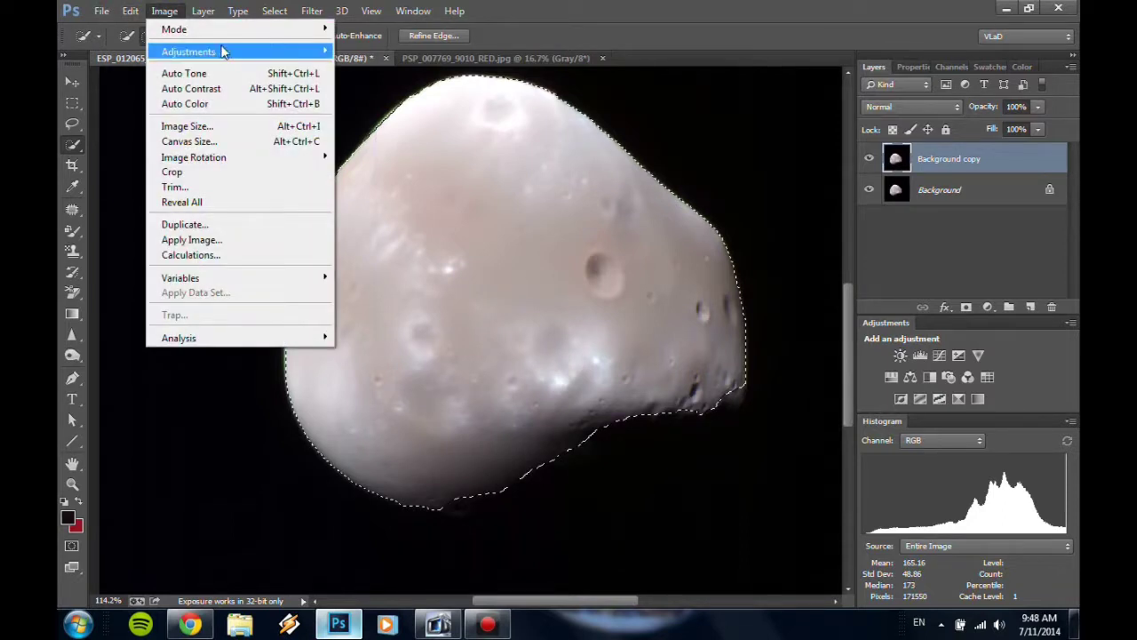
mouse_move(233, 52)
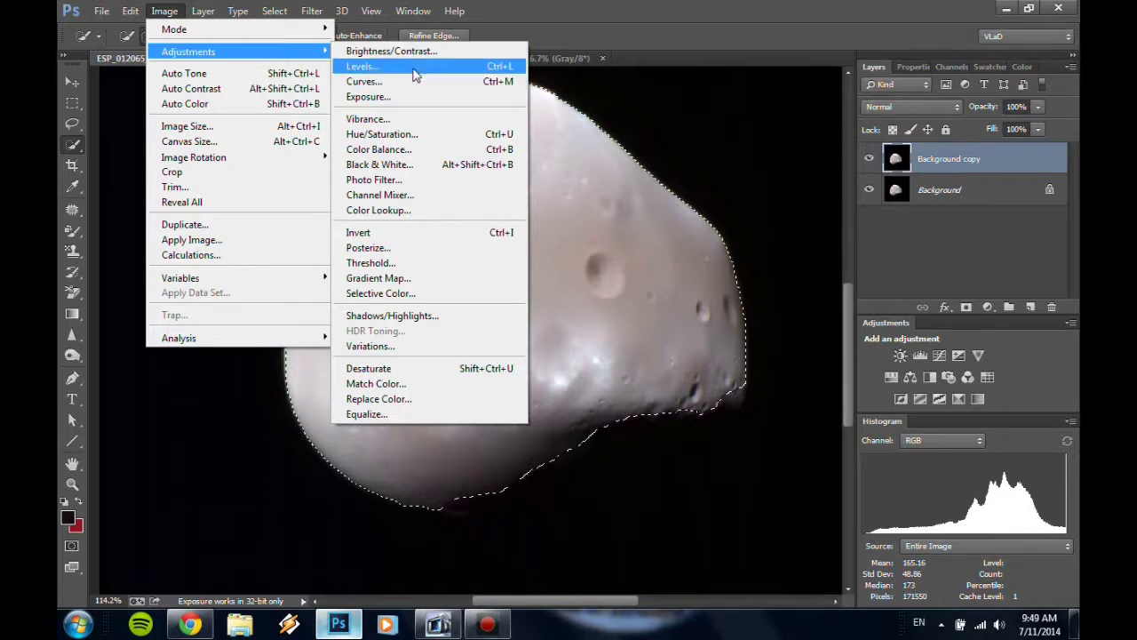
left_click(530, 323)
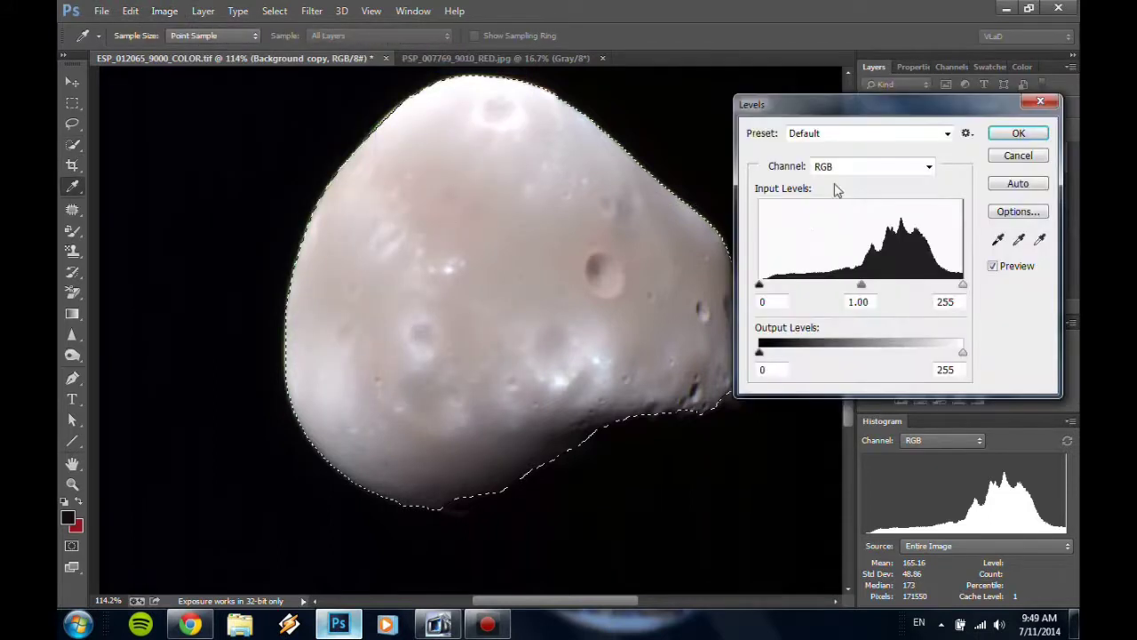
left_click(835, 167)
left_click(835, 190)
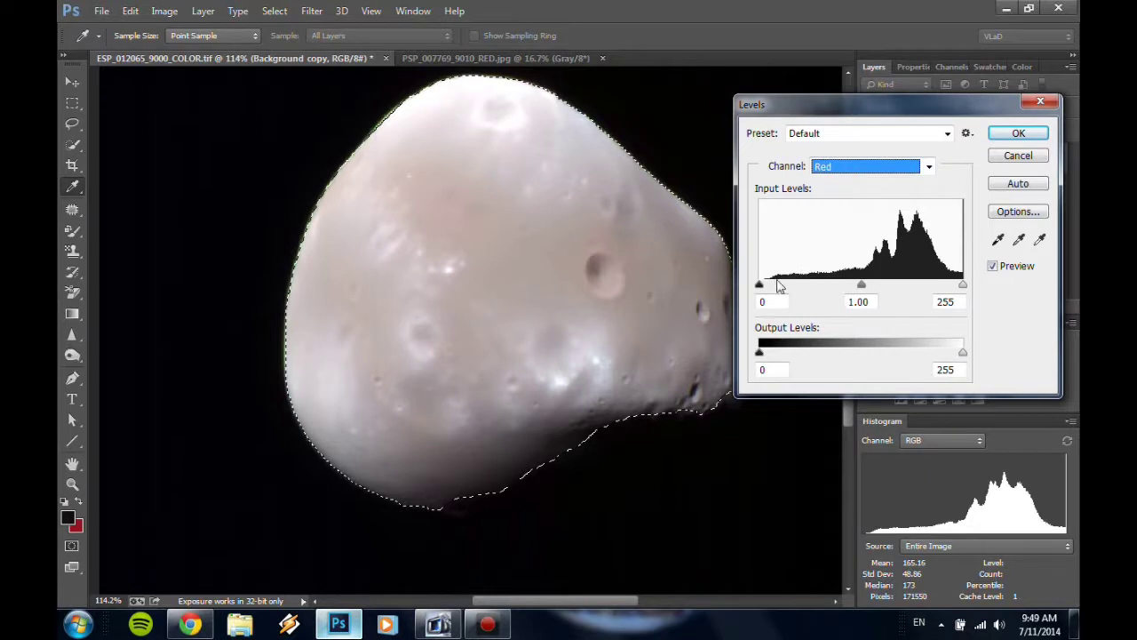
left_click(834, 169)
left_click(836, 211)
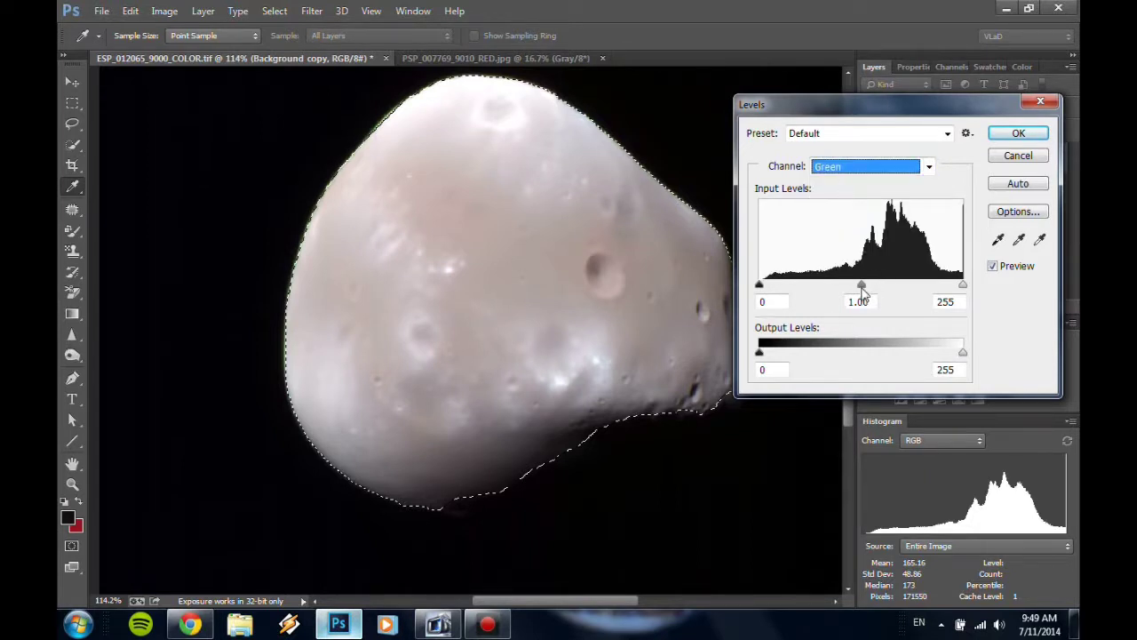
left_click_drag(861, 286, 898, 287)
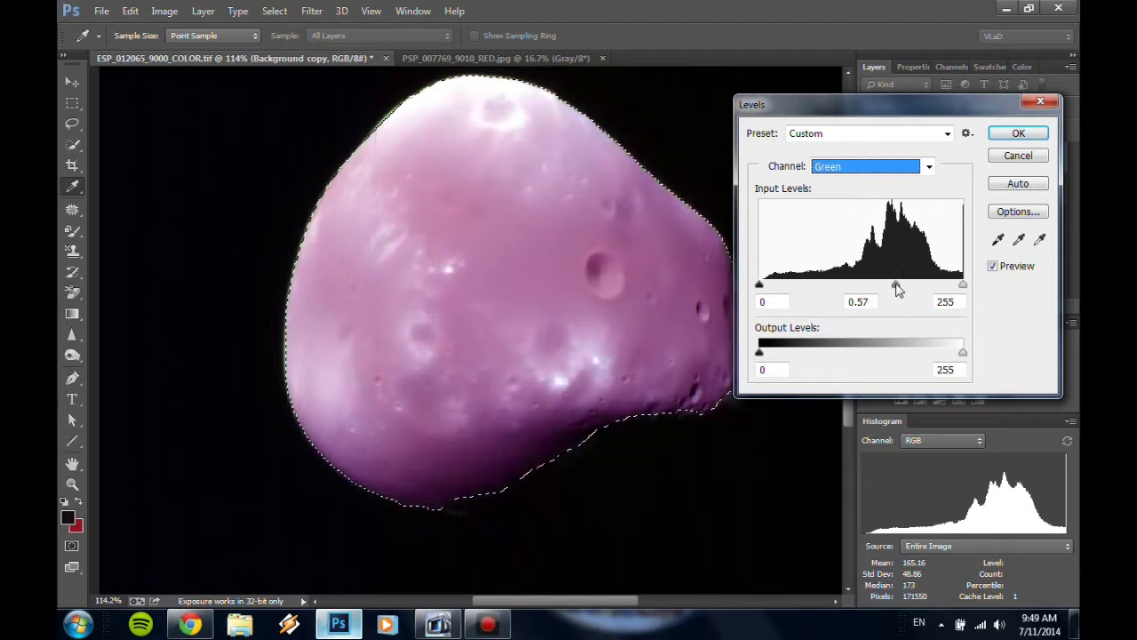
Set Red gamma to 0.41 and Blue gamma to 0.61, then apply the Levels.
left_click(840, 168)
left_click(835, 183)
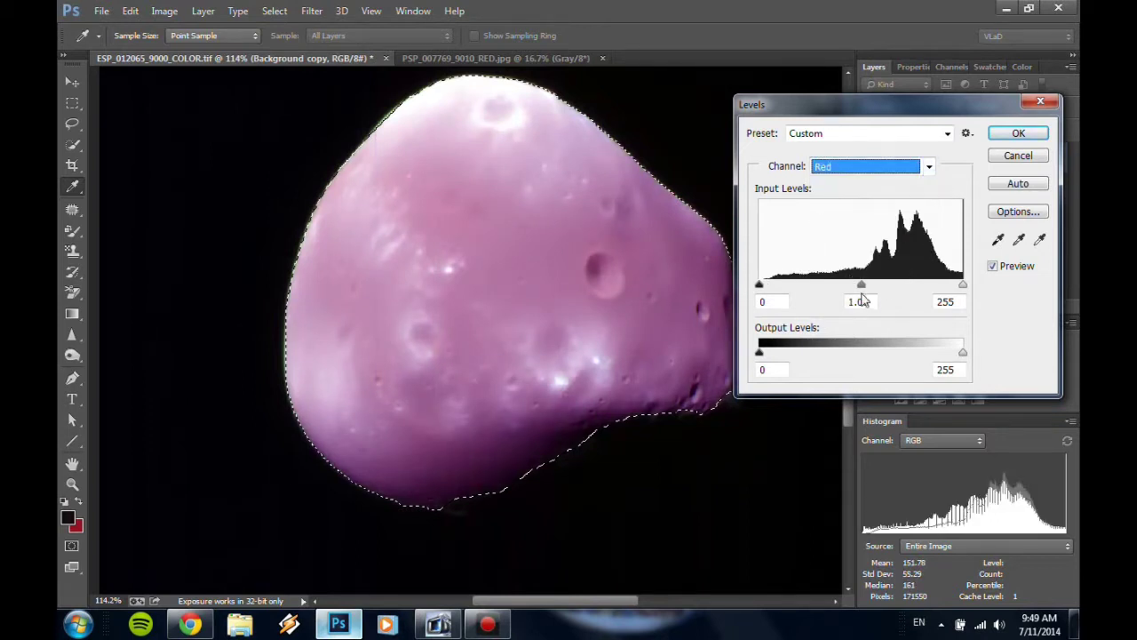
left_click_drag(862, 286, 912, 286)
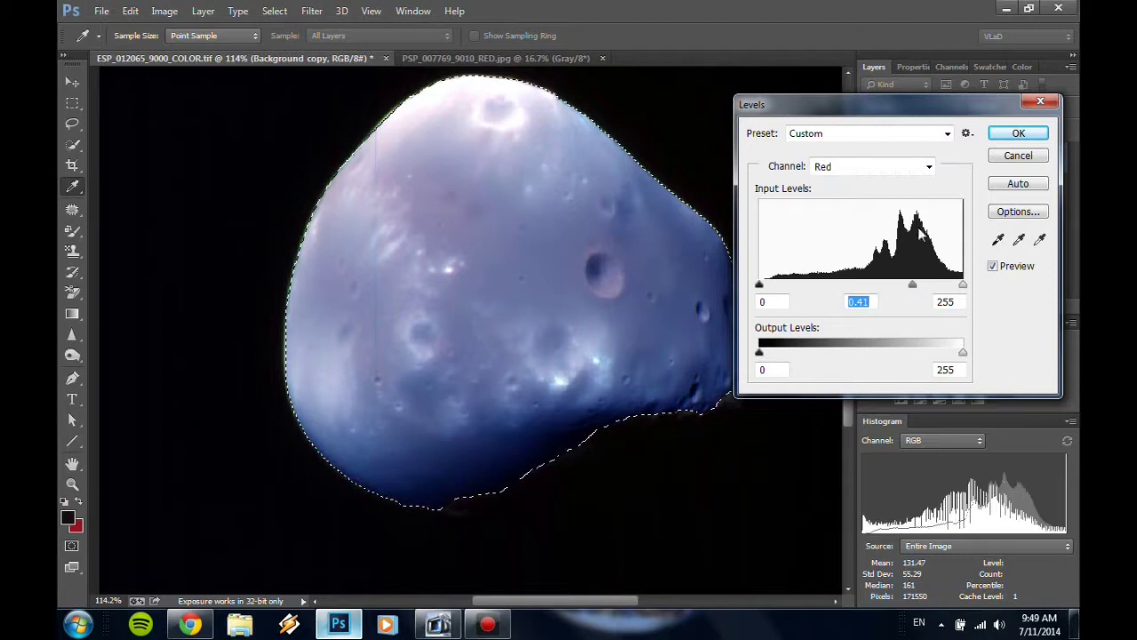
left_click(853, 169)
left_click(843, 224)
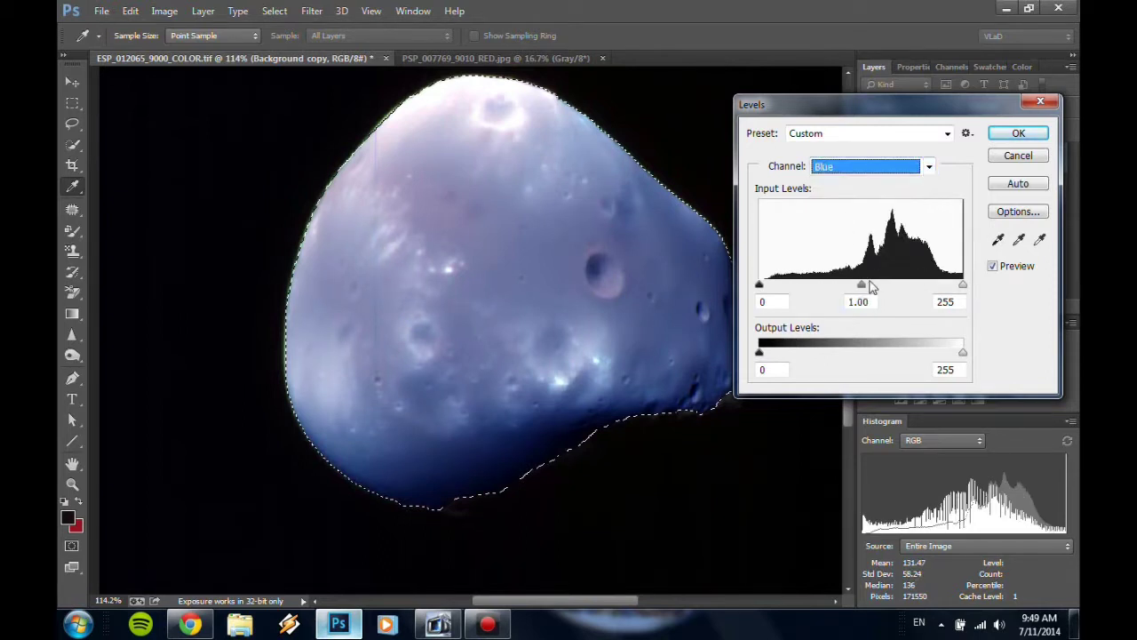
left_click_drag(862, 286, 894, 286)
left_click(1018, 135)
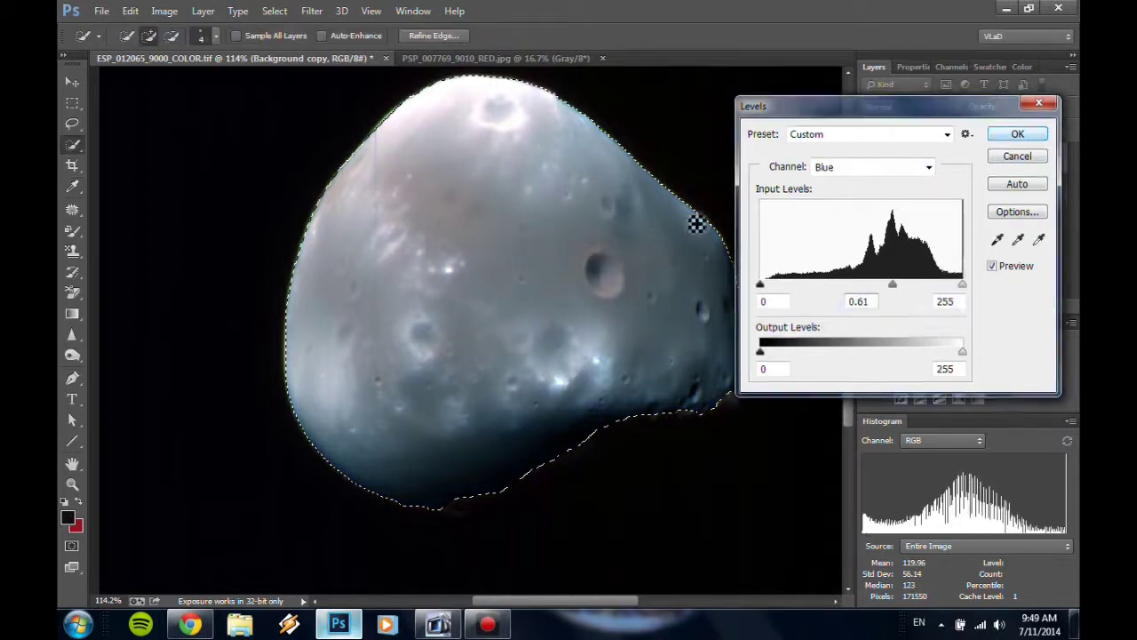
Apply Brightness/Contrast to the moon with contrast 100 and brightness -32.
left_click(164, 12)
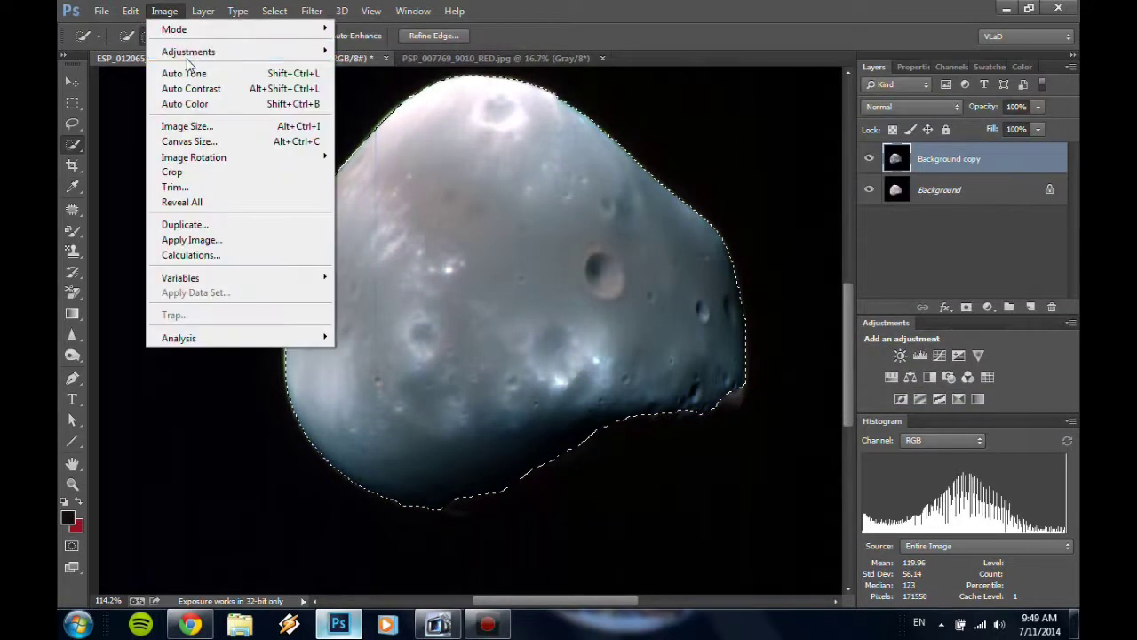
mouse_move(189, 52)
left_click(382, 48)
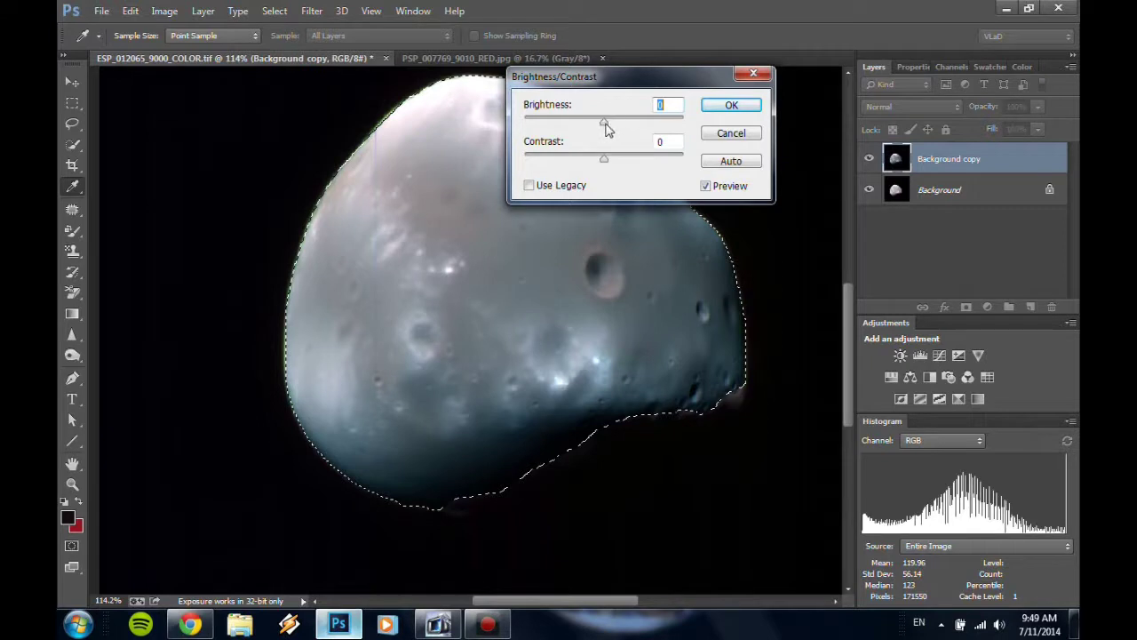
left_click_drag(607, 167, 702, 167)
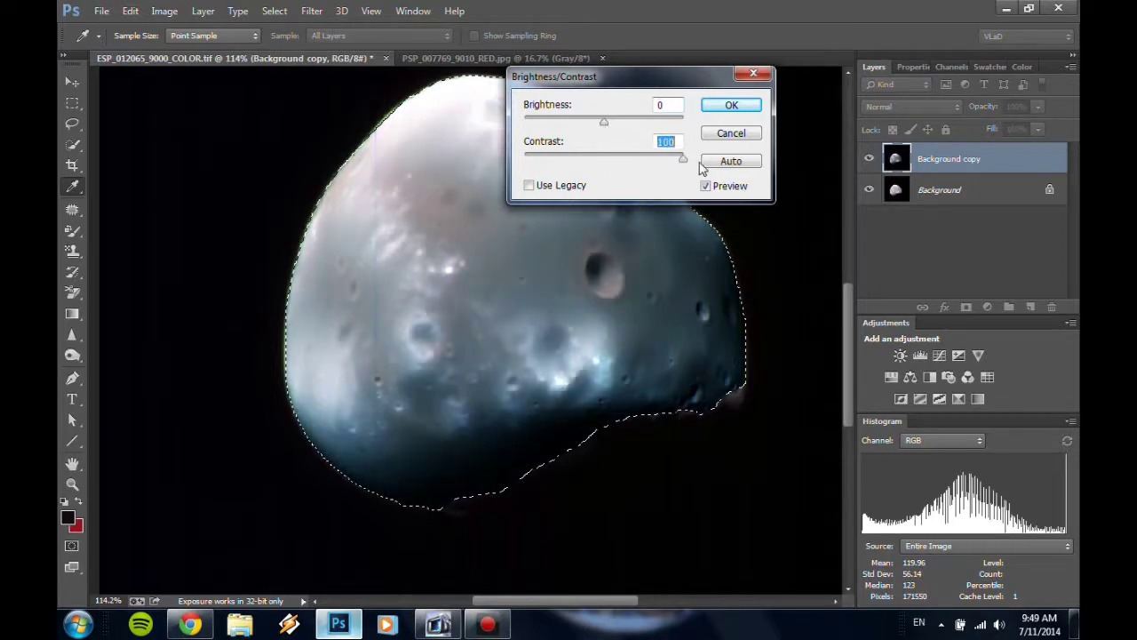
left_click_drag(603, 121, 583, 126)
left_click(732, 105)
Set up a second Brightness/Contrast with contrast 88 and brightness -2.
key("w")
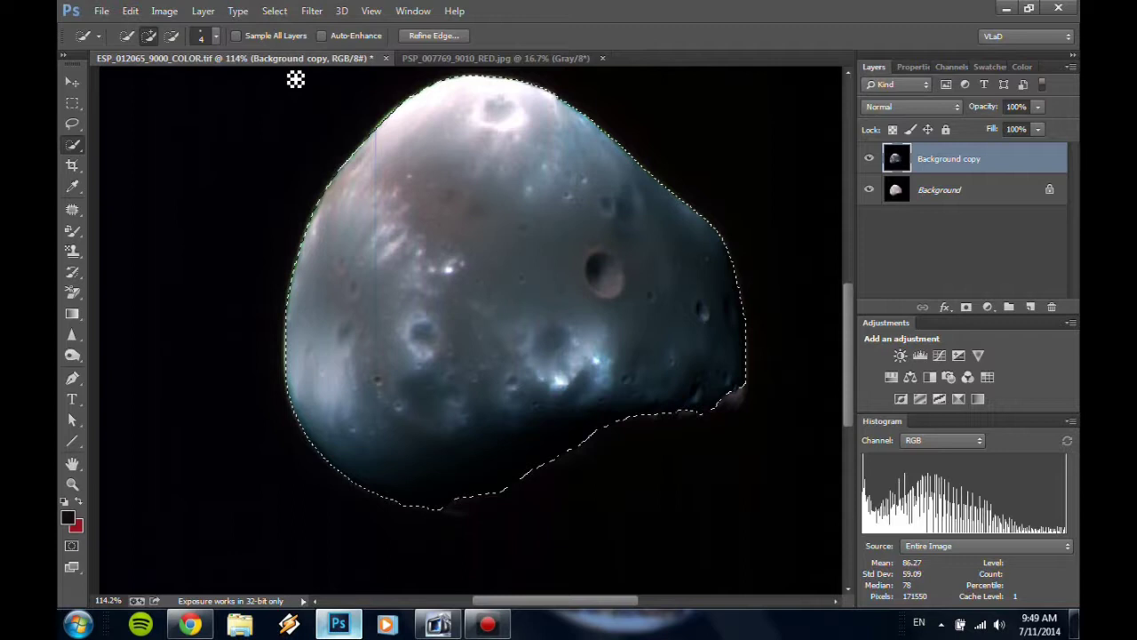
left_click(166, 12)
mouse_move(228, 52)
left_click(415, 51)
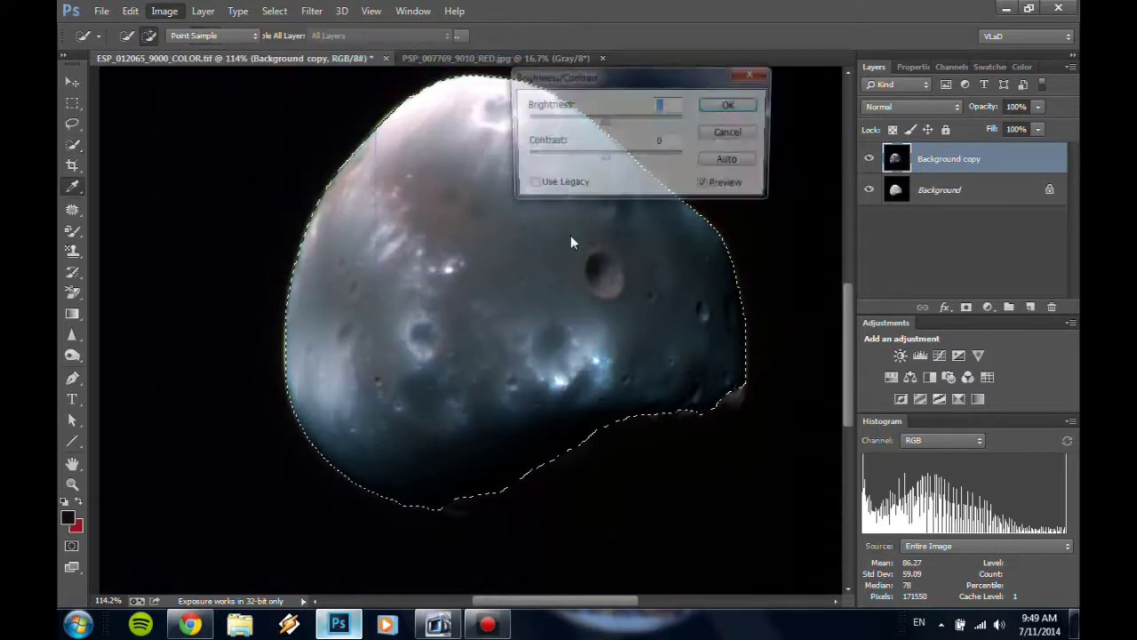
left_click_drag(606, 160, 654, 163)
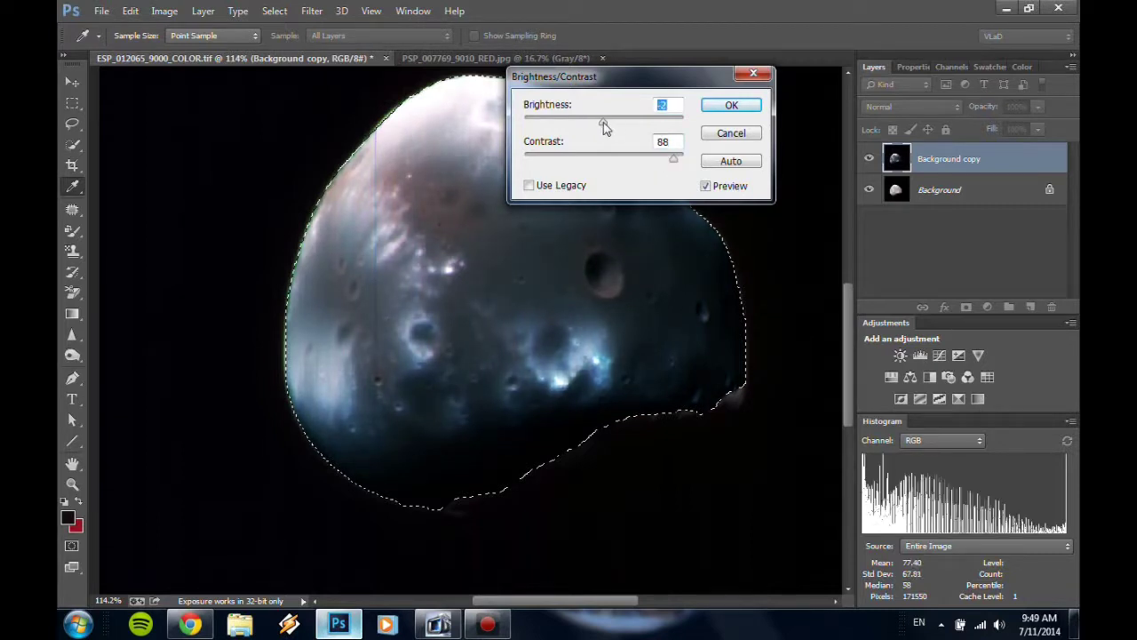
left_click_drag(604, 122, 603, 121)
Apply the second Brightness/Contrast adjustment and zoom in on the moon's edge.
left_click(730, 105)
key("w")
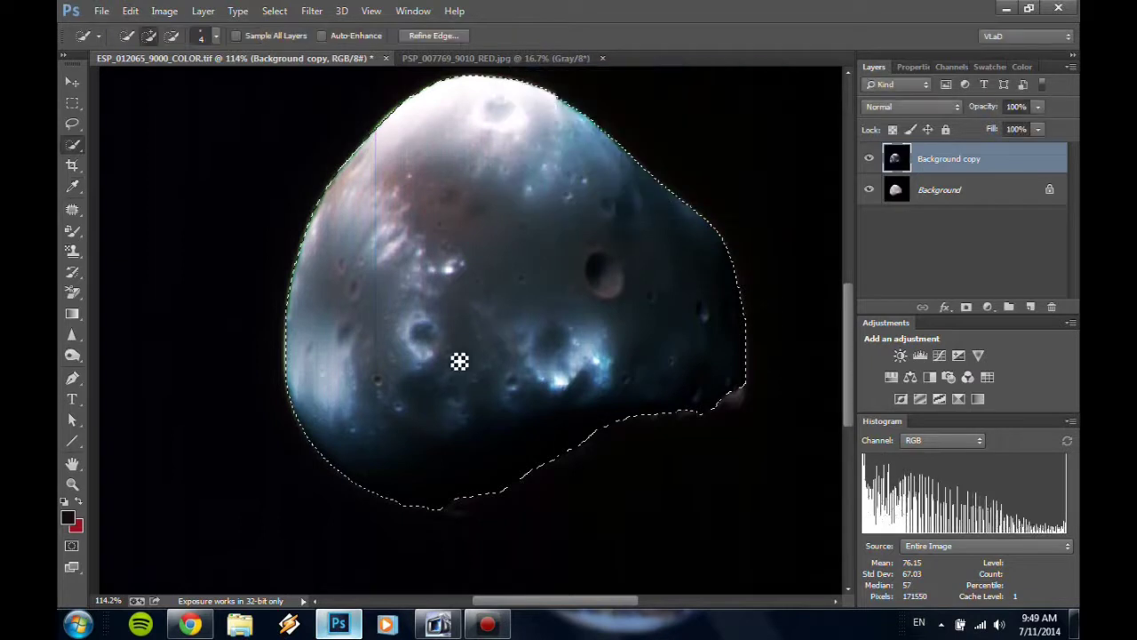
scroll(410, 377, "up", 3)
scroll(490, 232, "up", 2)
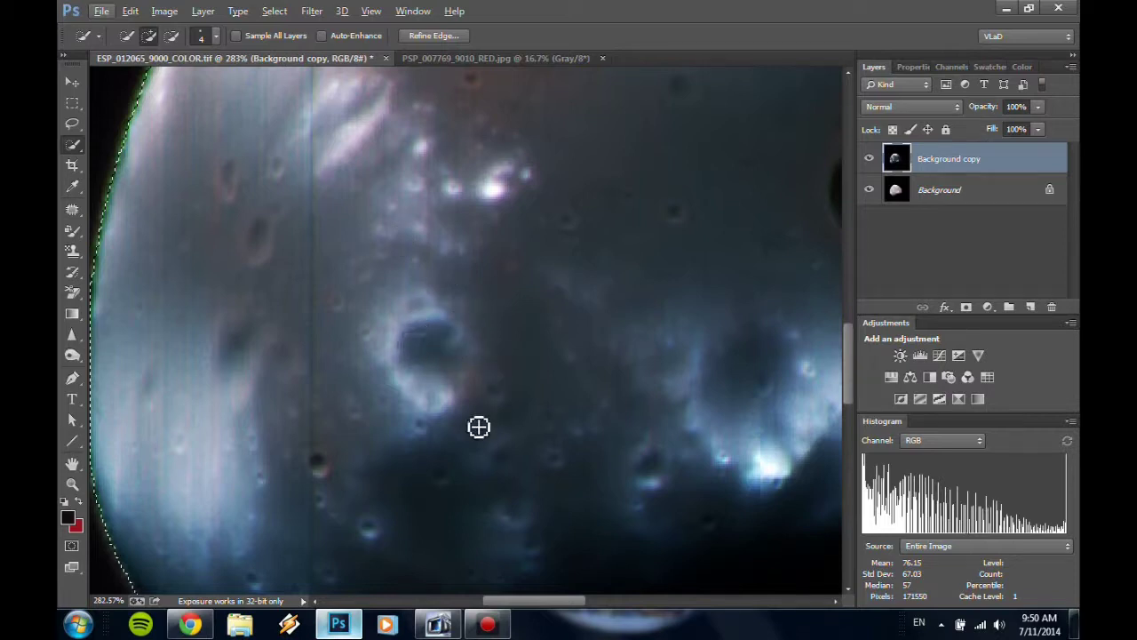
scroll(422, 361, "up", 2)
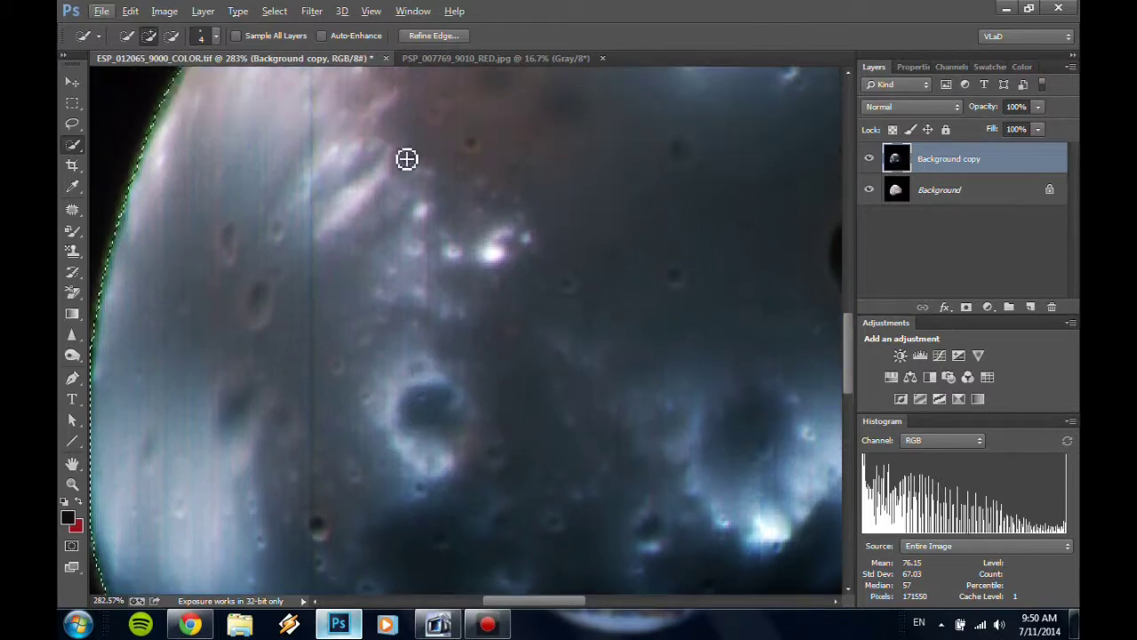
scroll(375, 208, "up", 3)
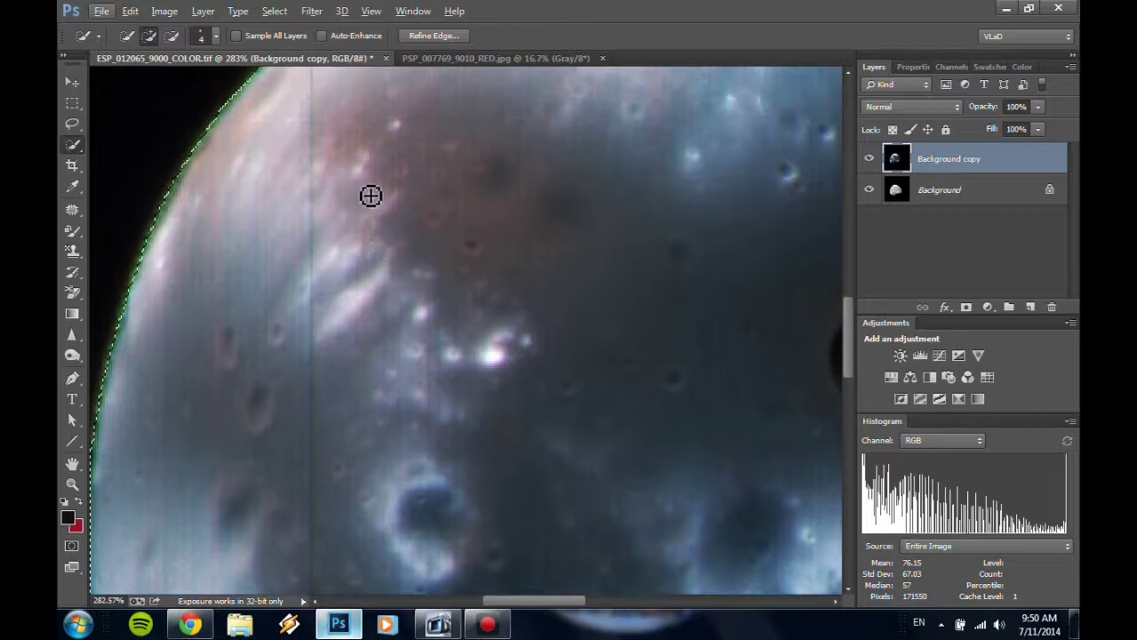
Zoom and pan along the moon's selection edge to inspect it up close.
scroll(333, 335, "down", 4)
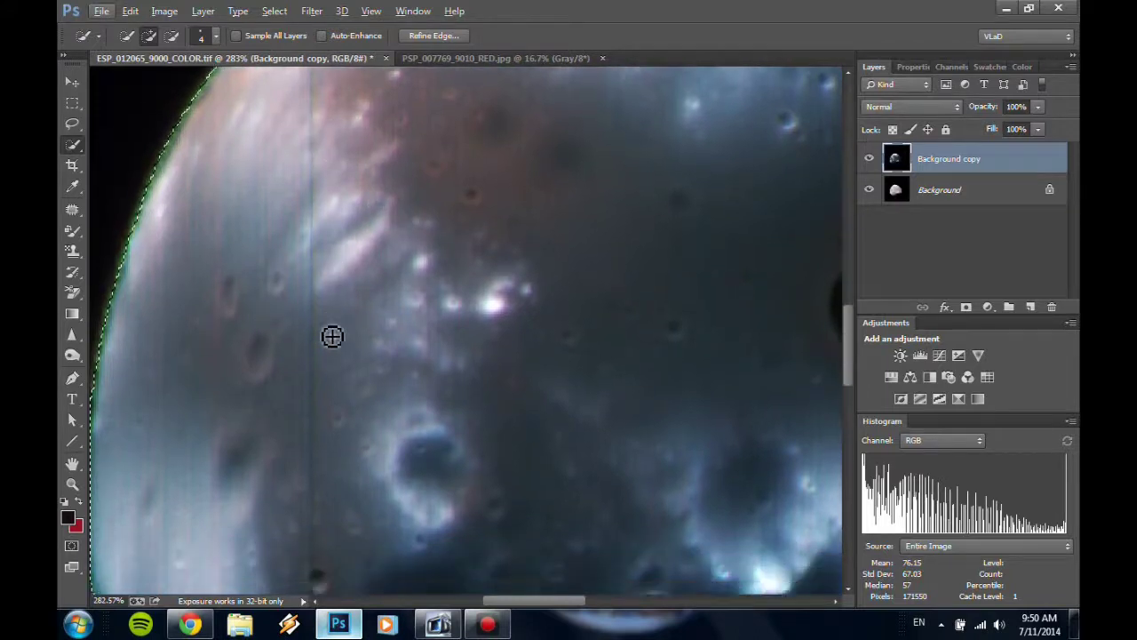
scroll(333, 336, "down", 2)
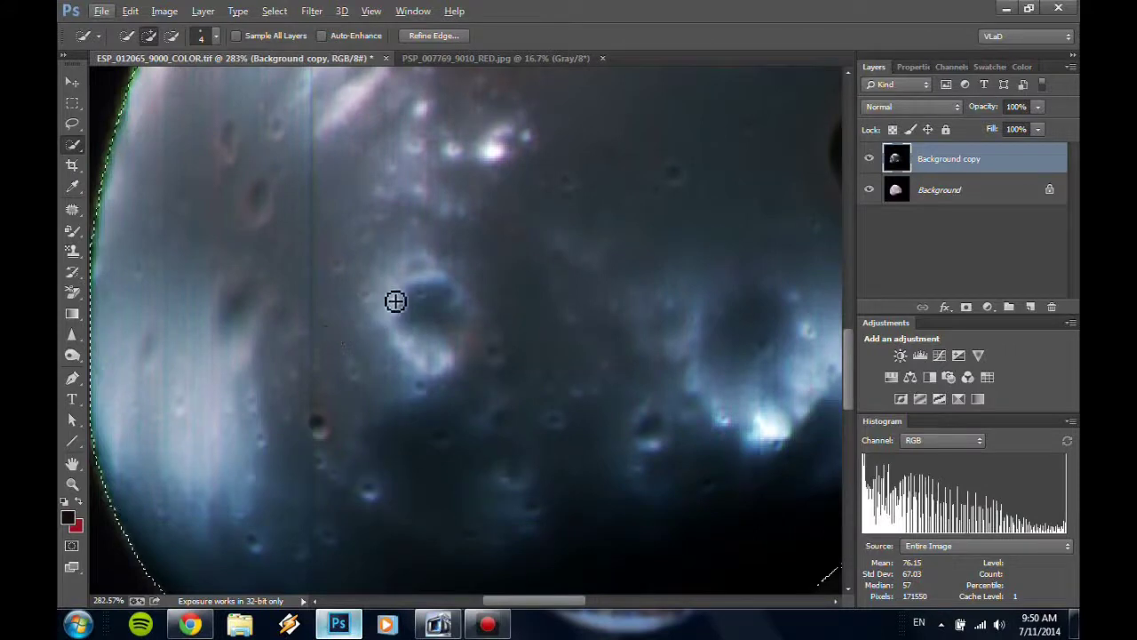
scroll(432, 319, "up", 4)
scroll(432, 294, "up", 2)
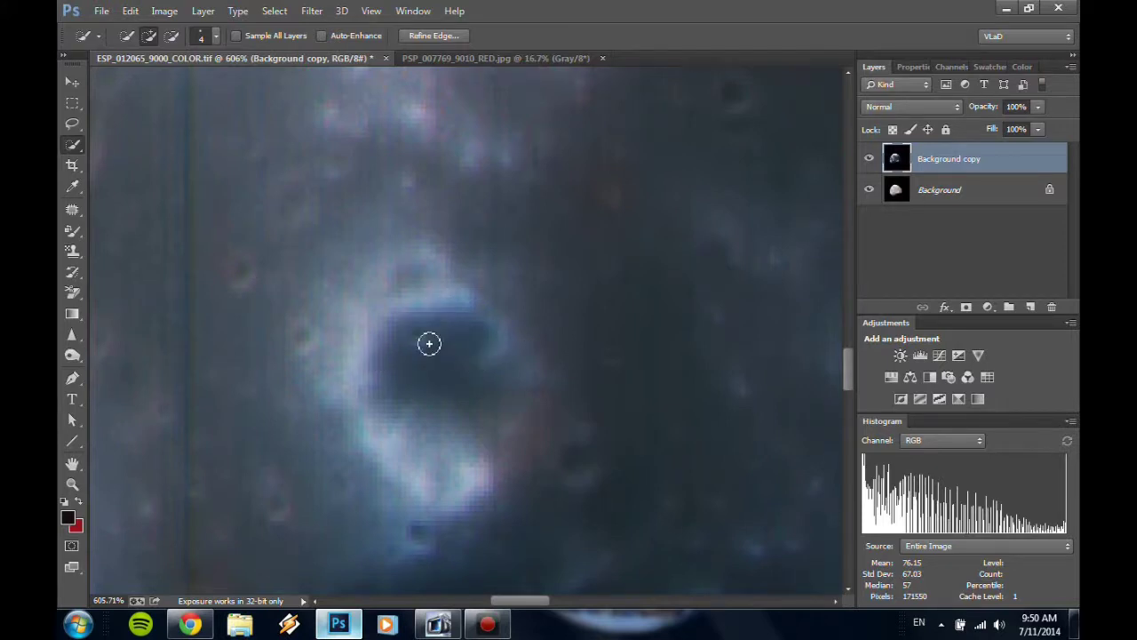
scroll(429, 341, "up", 8)
scroll(423, 343, "up", 5)
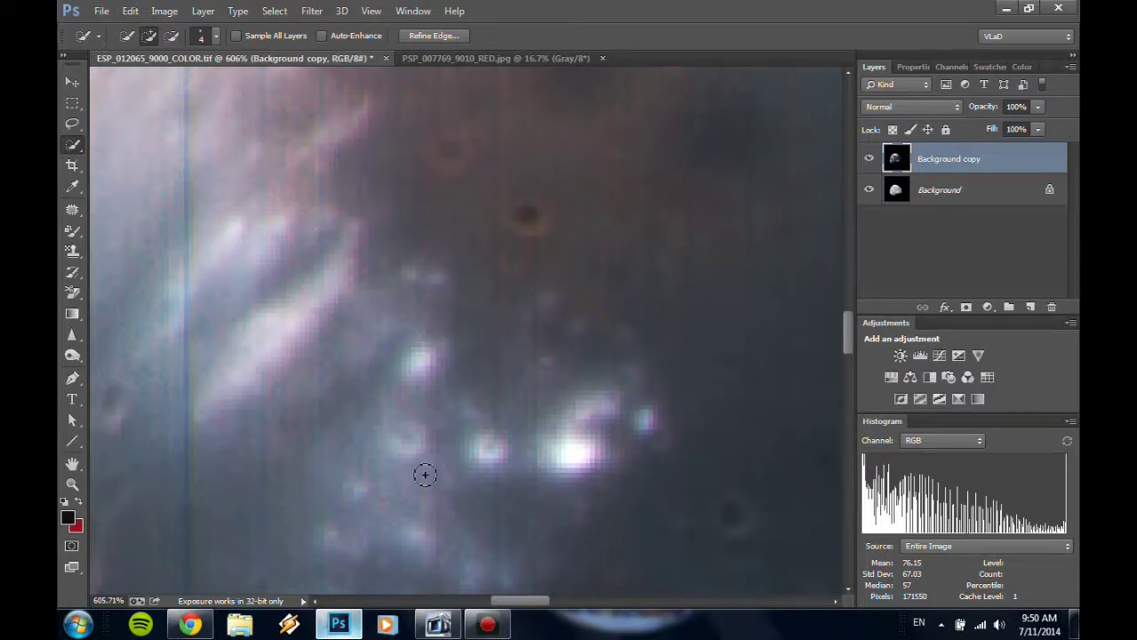
left_click_drag(512, 604, 489, 604)
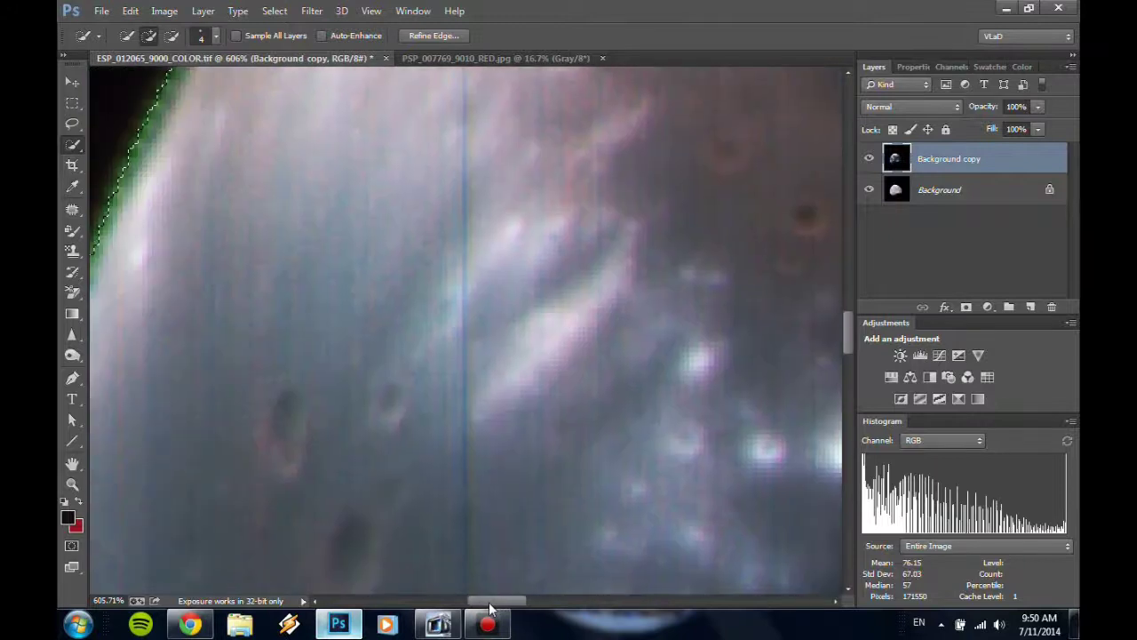
scroll(619, 404, "up", 3)
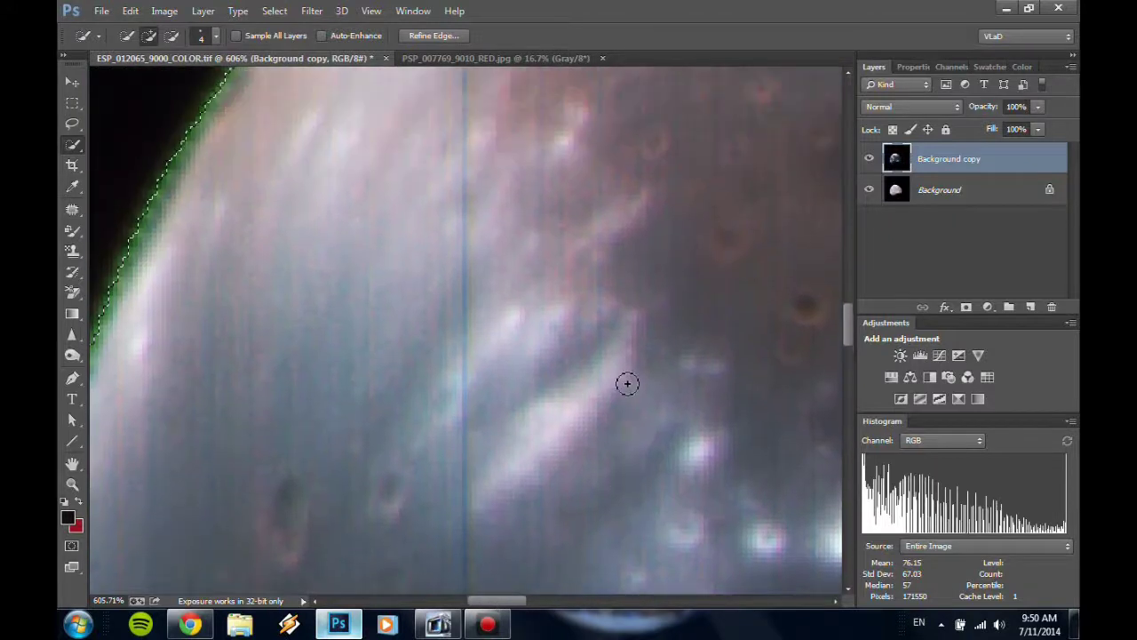
scroll(628, 384, "up", 2)
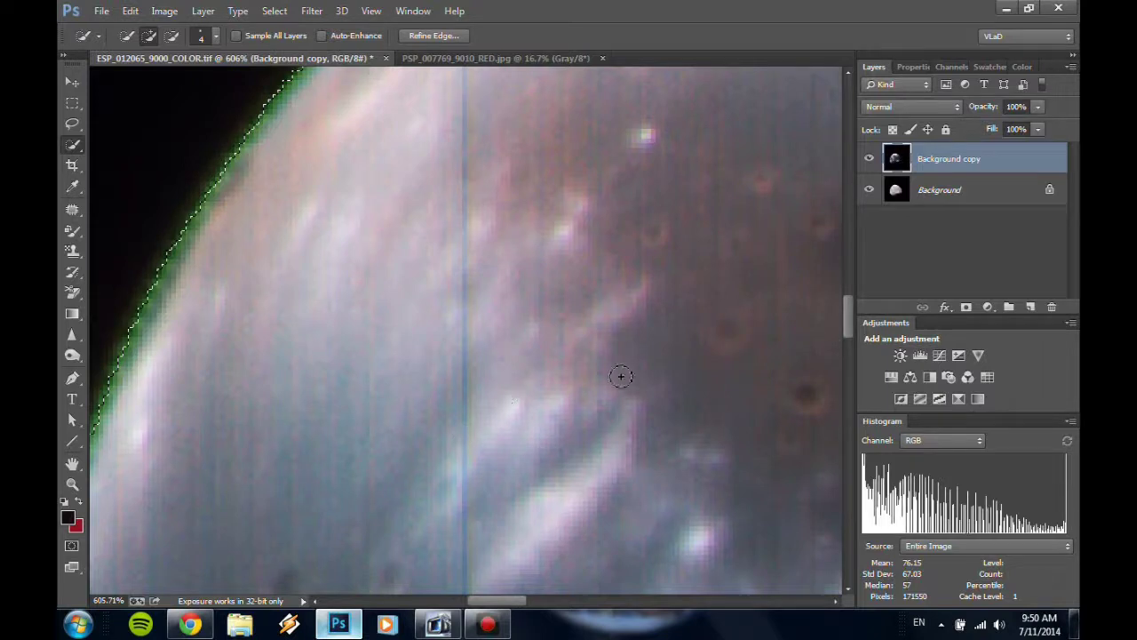
scroll(642, 426, "down", 1)
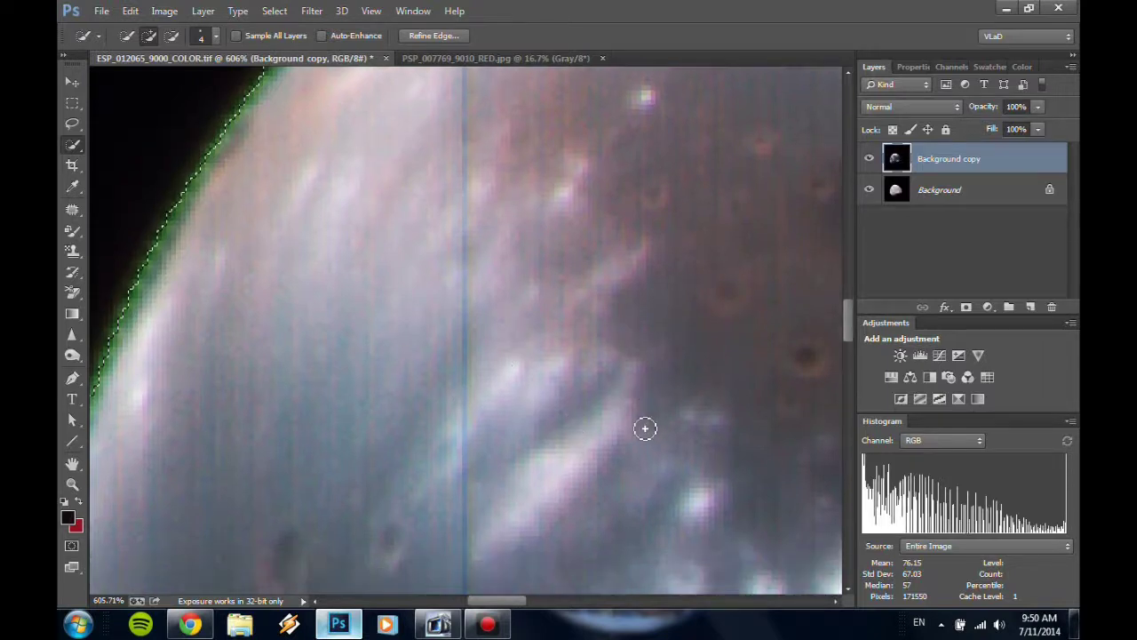
scroll(645, 428, "down", 2)
Rotate the Deimos image 90° clockwise.
left_click(130, 11)
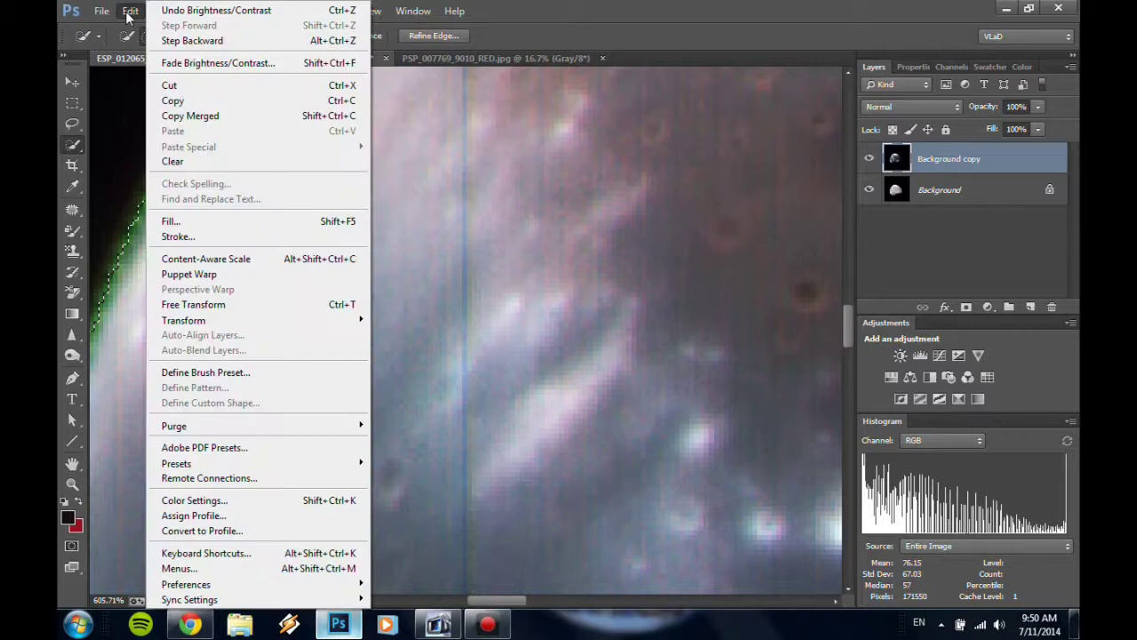
left_click(130, 11)
left_click(165, 11)
mouse_move(218, 169)
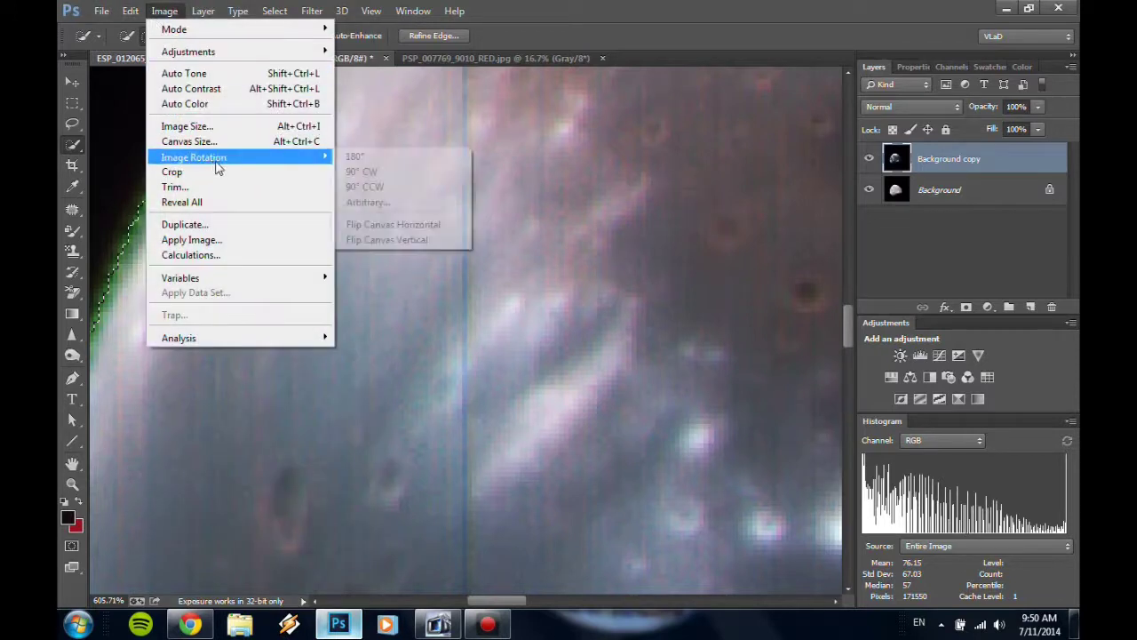
left_click(403, 176)
Zoom in and out to inspect the rotated moon's cratered surface.
scroll(490, 286, "down", 10)
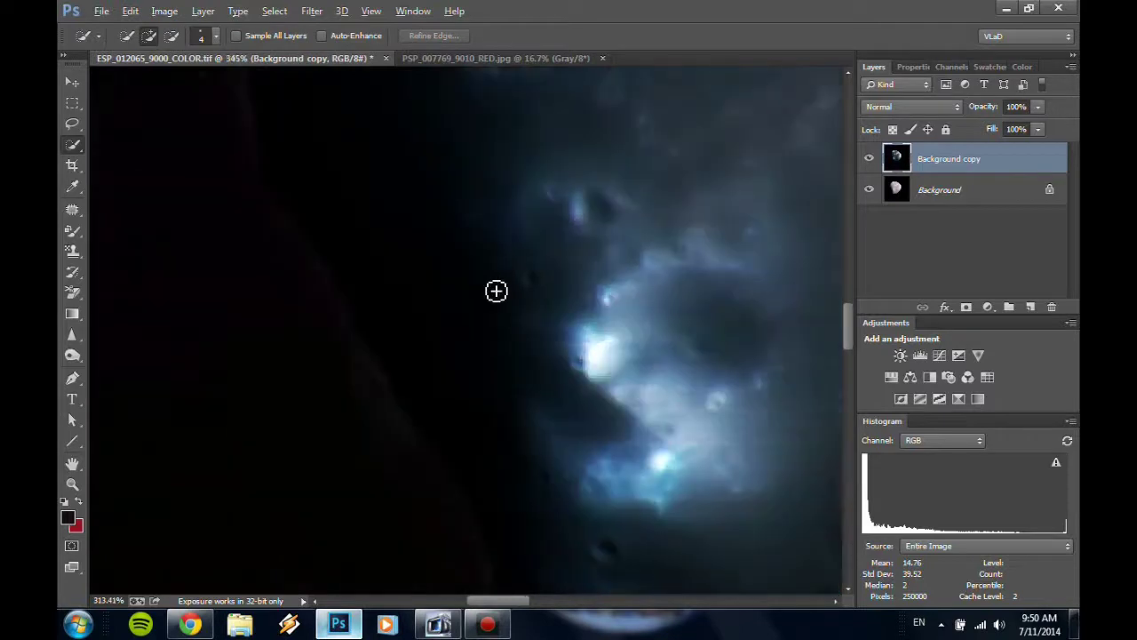
scroll(697, 238, "up", 3)
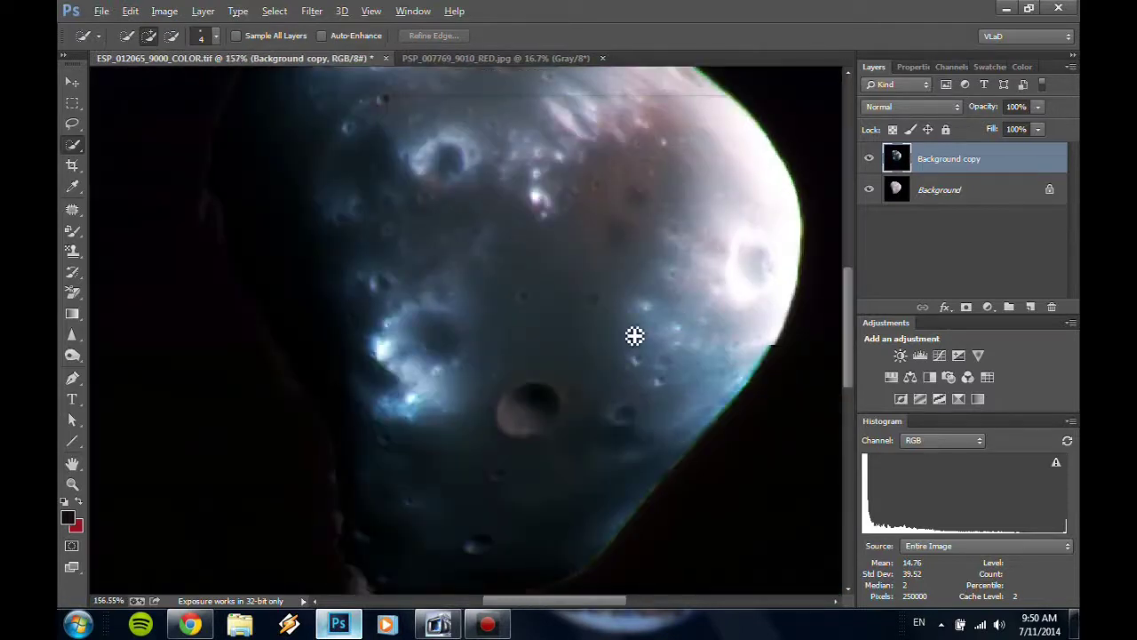
scroll(577, 246, "up", 3)
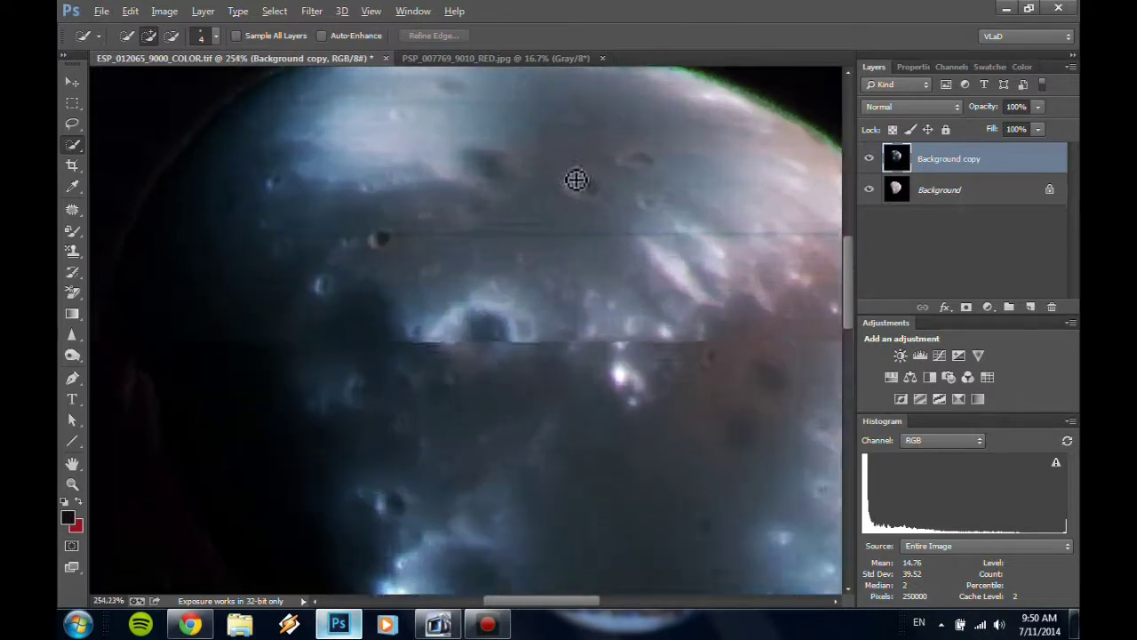
scroll(640, 222, "up", 3)
scroll(718, 257, "down", 4)
scroll(782, 293, "up", 4)
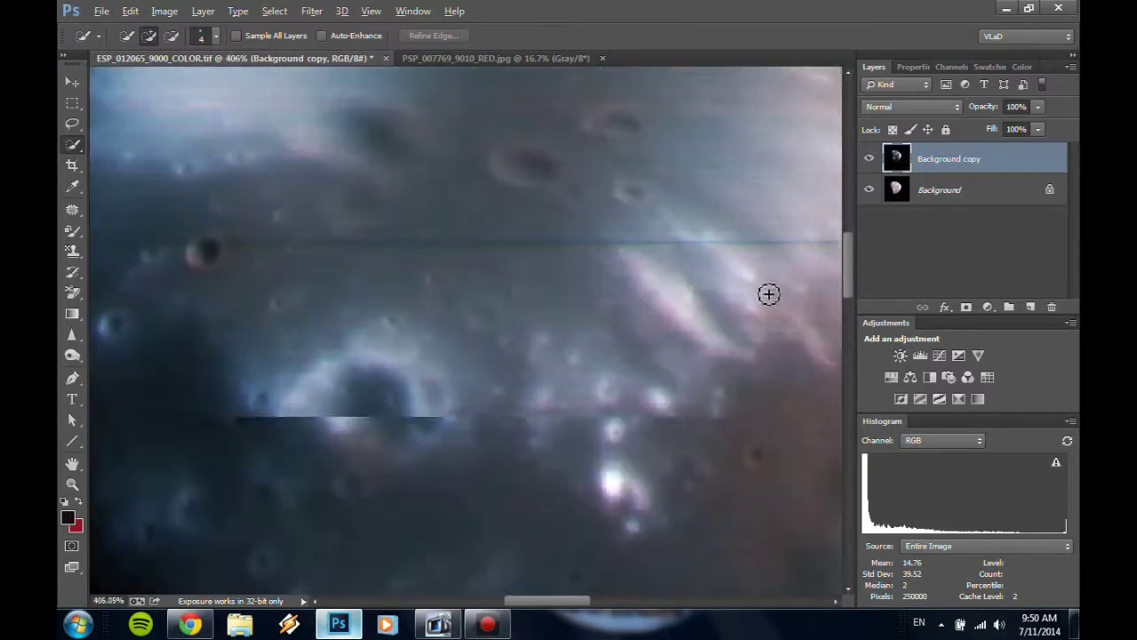
scroll(769, 294, "up", 3)
scroll(682, 297, "down", 1)
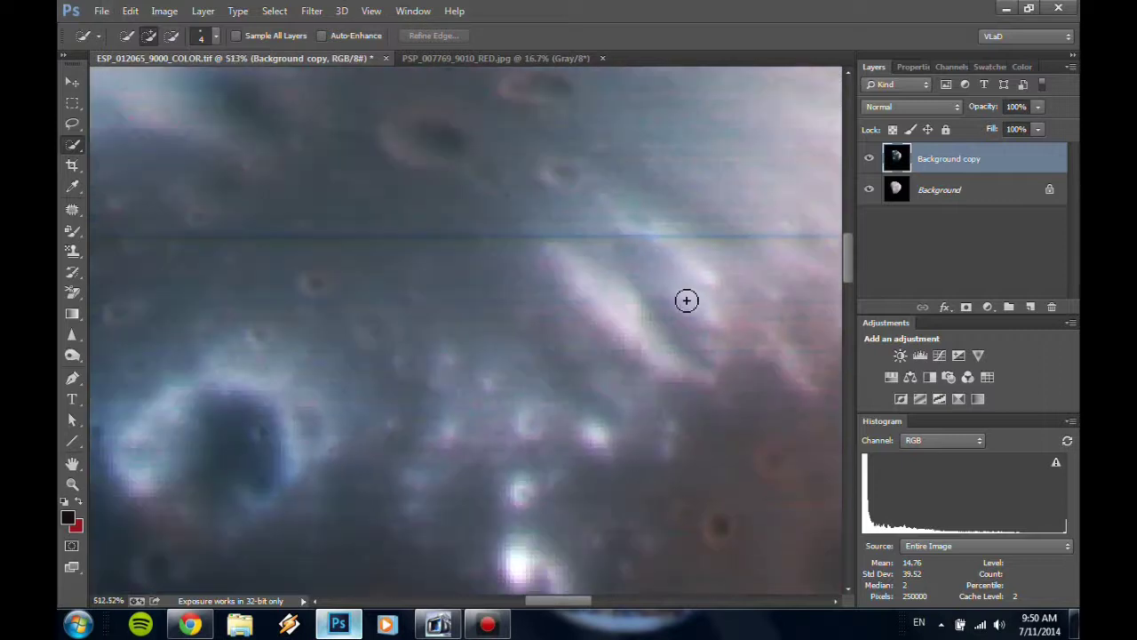
scroll(687, 300, "down", 2)
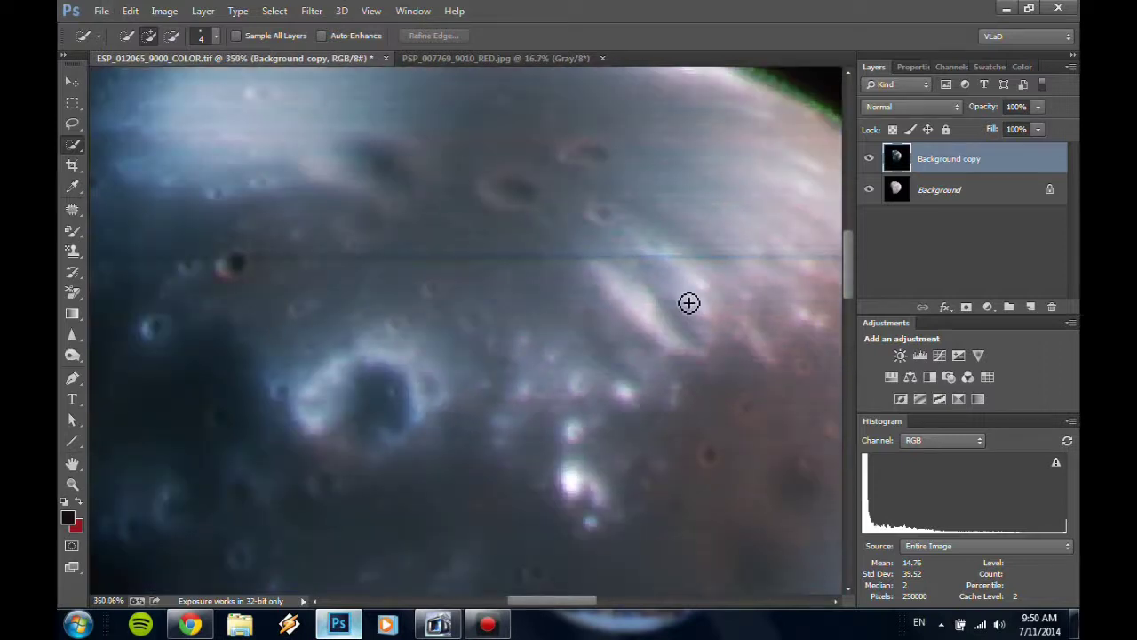
Sharpen the bright streak beside the large crater, repositioning with bird's-eye view.
left_click(72, 334)
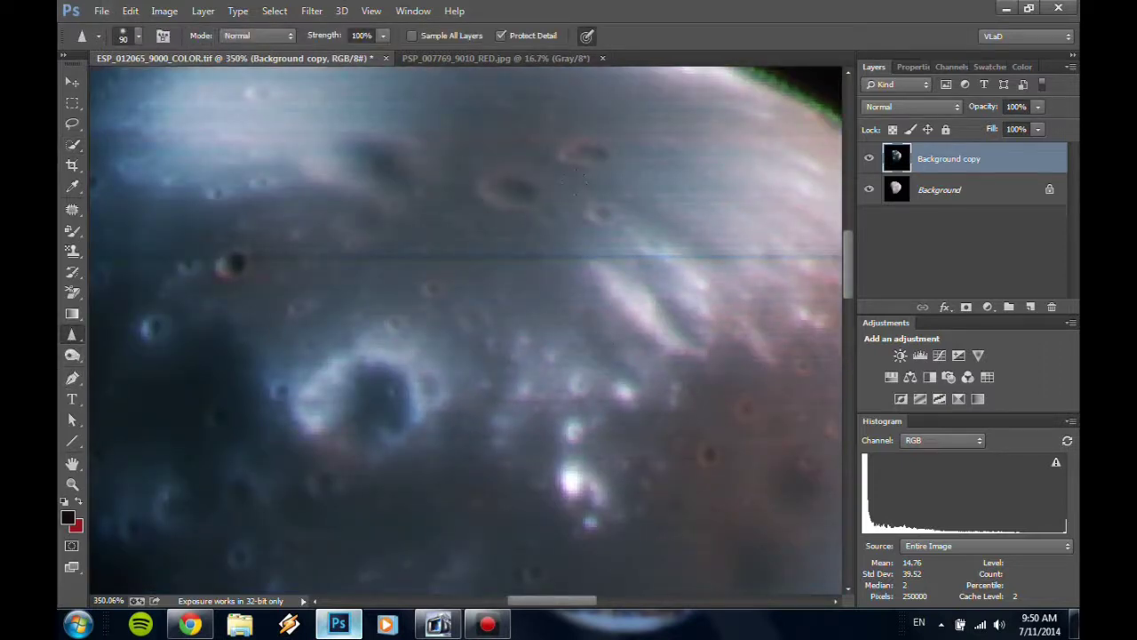
mouse_move(668, 306)
left_mouse_down()
mouse_move(677, 269)
mouse_move(657, 293)
left_mouse_up()
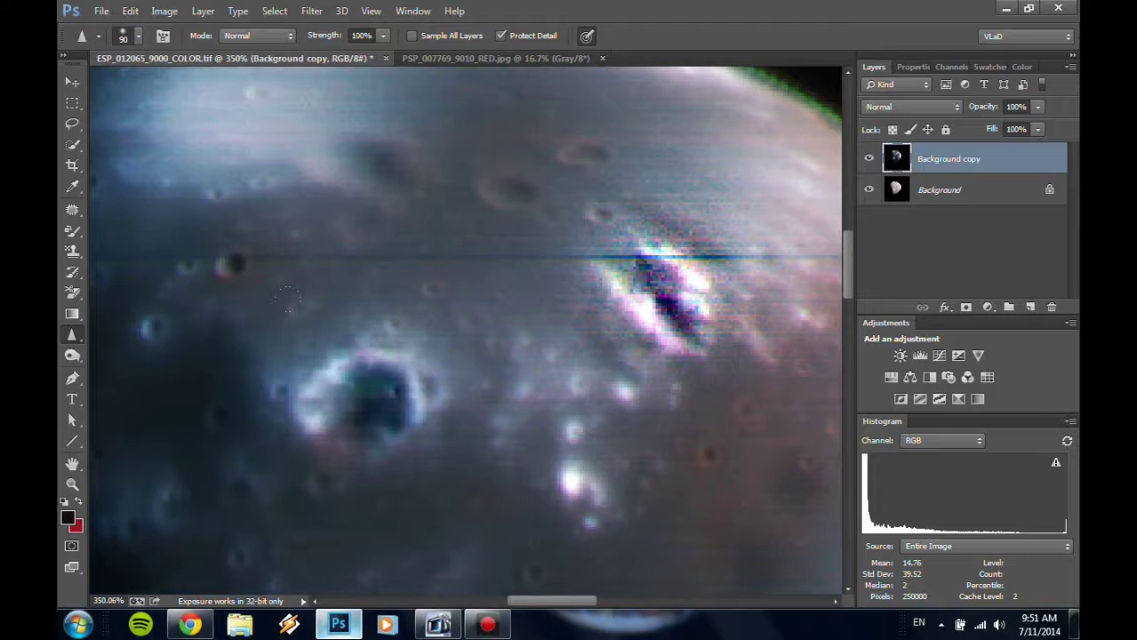
key("h")
left_click_drag(309, 303, 270, 318)
scroll(269, 320, "up", 3)
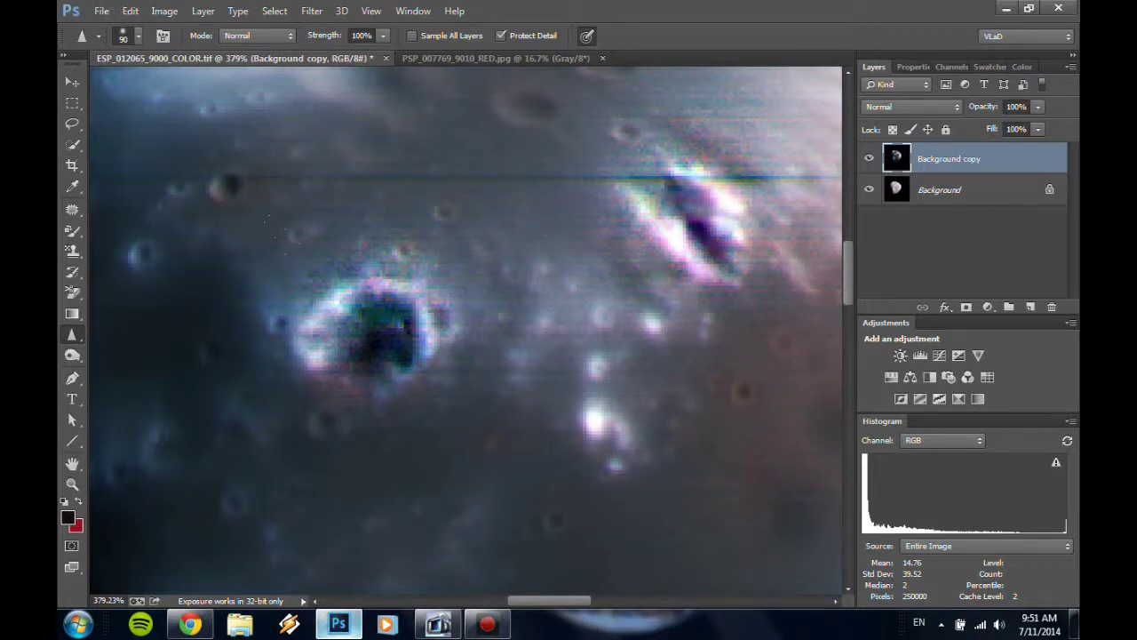
scroll(348, 320, "down", 2)
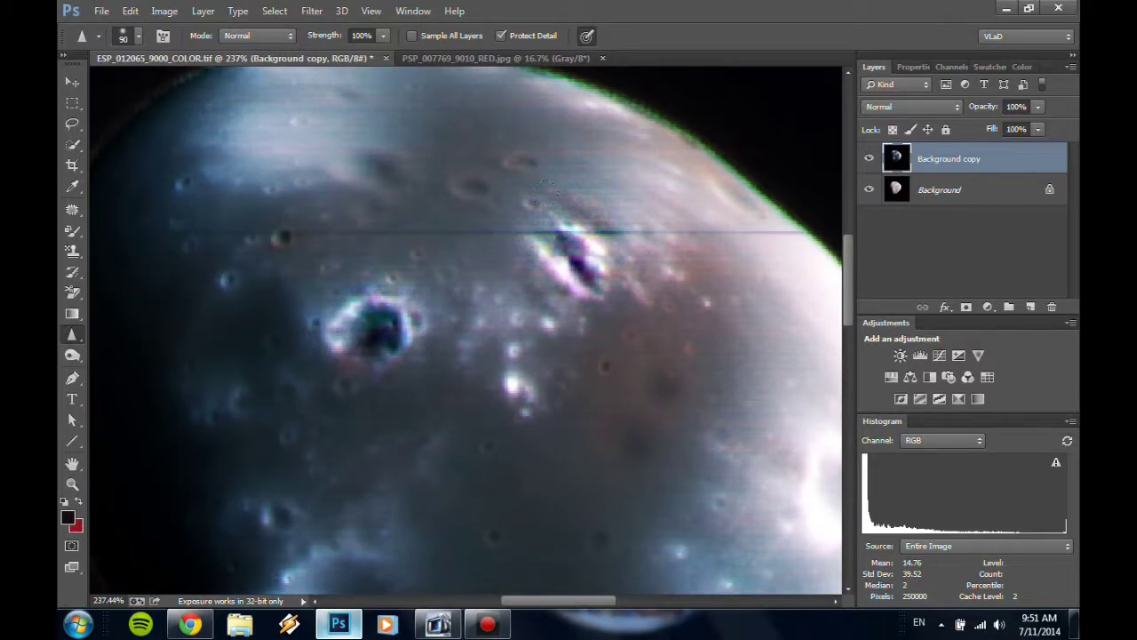
Duplicate the Background layer as Background copy 2 and hide Background copy.
left_click(933, 191)
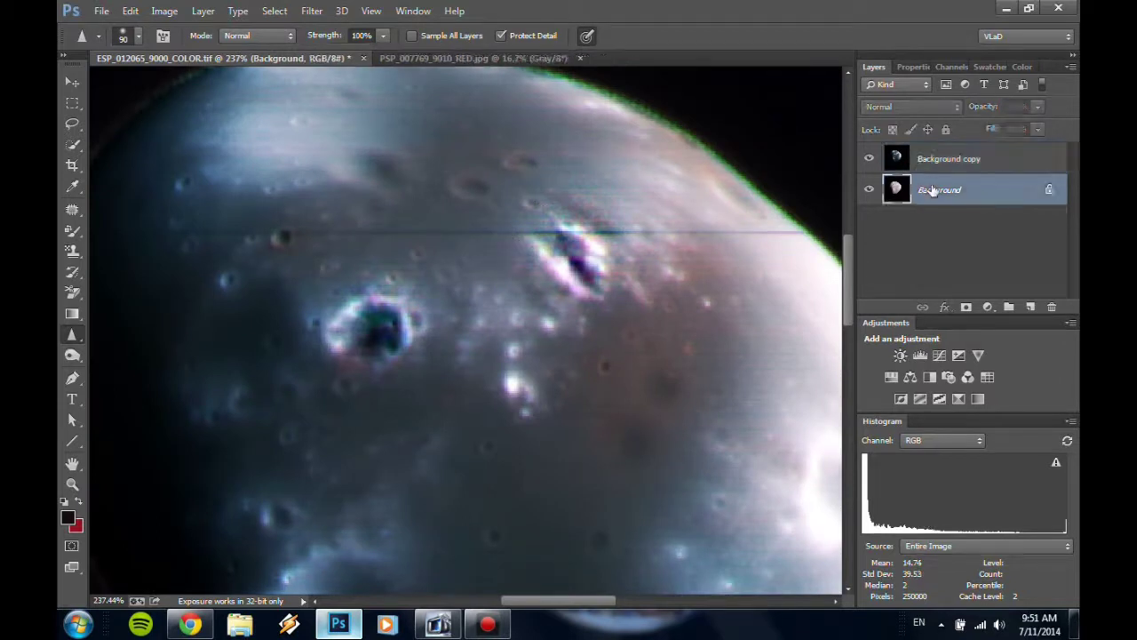
right_click(932, 191)
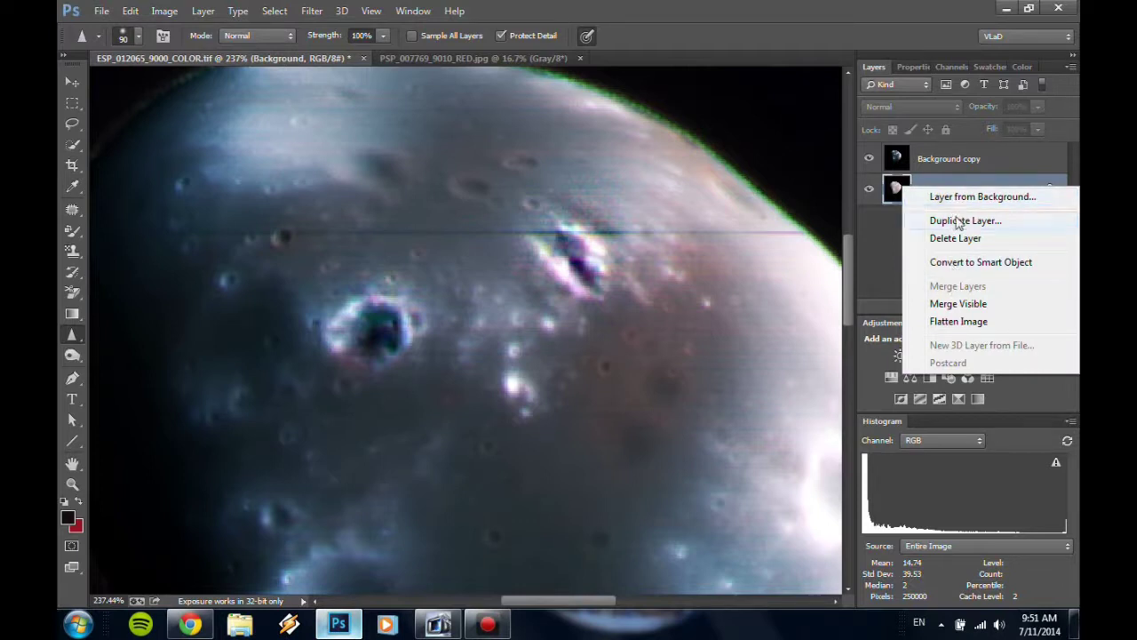
left_click(961, 220)
left_click(734, 191)
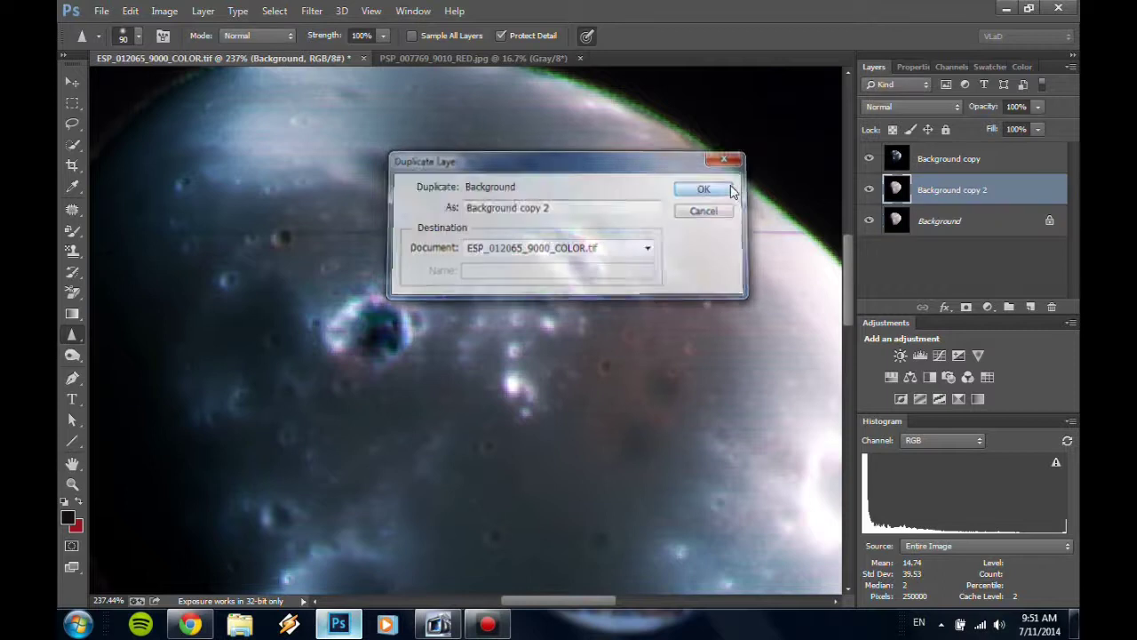
left_click(869, 159)
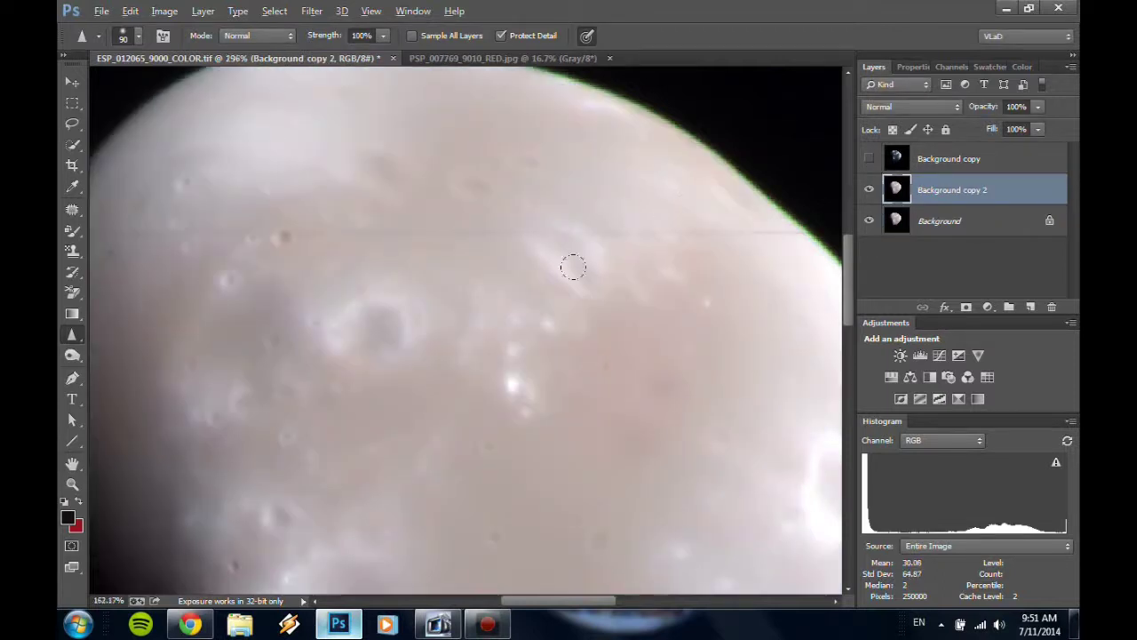
Rotate the image 90° counter-clockwise.
scroll(573, 267, "down", 5)
left_click(165, 11)
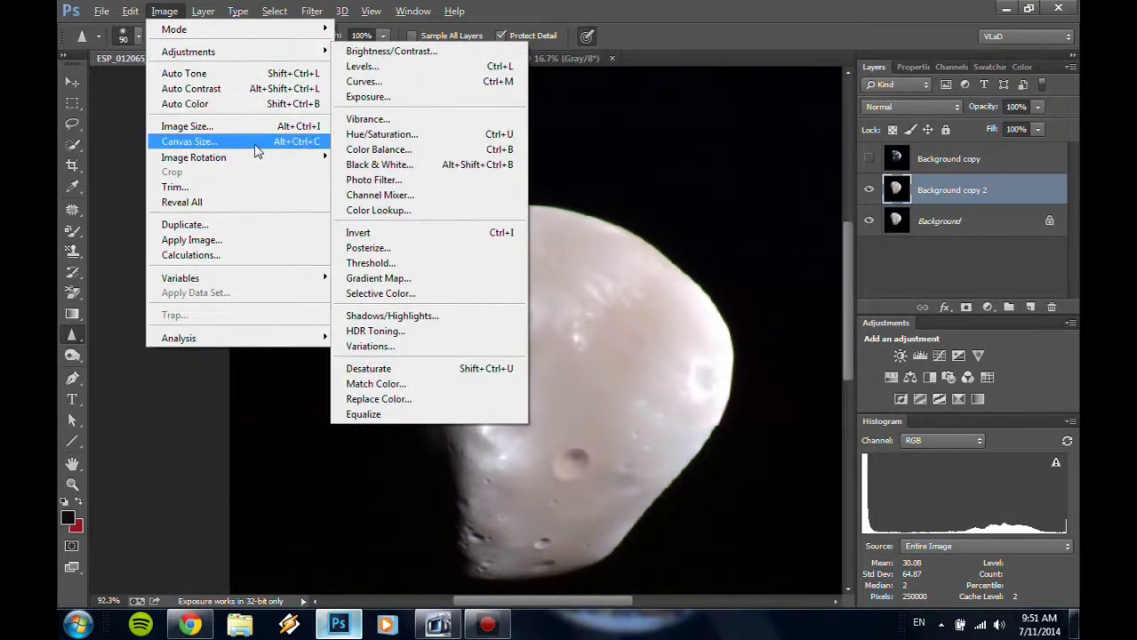
mouse_move(320, 160)
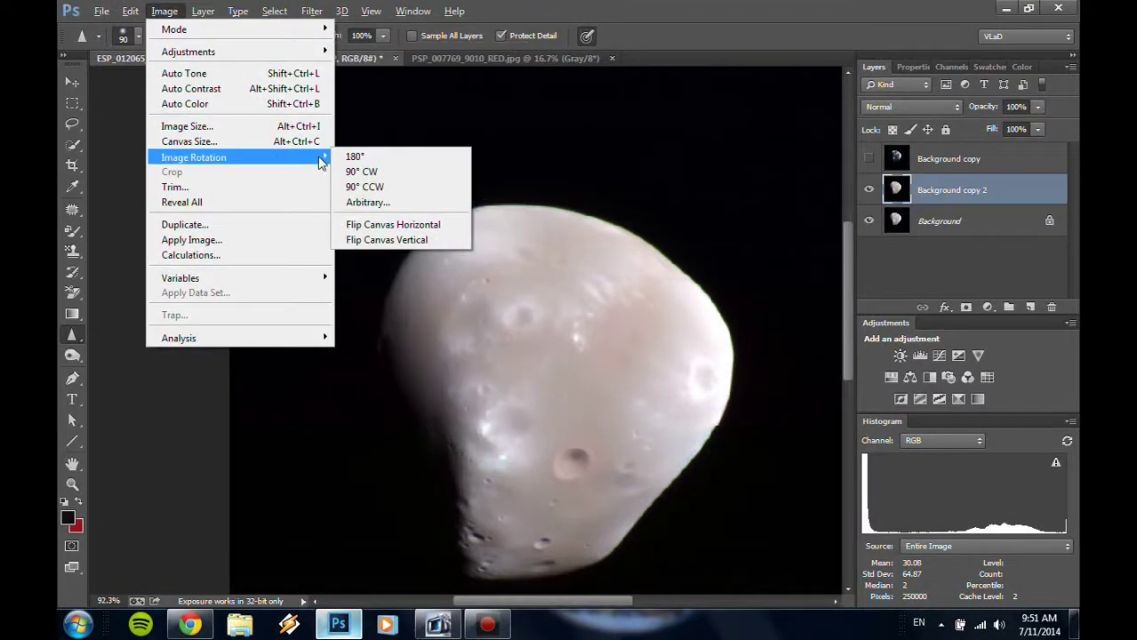
left_click(393, 186)
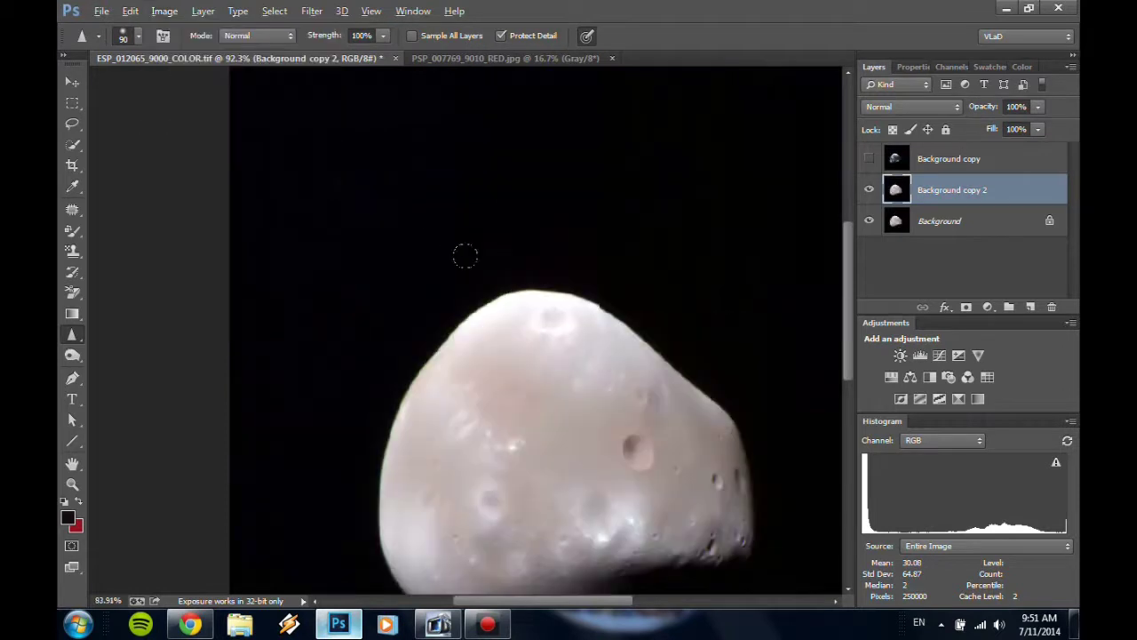
Bring up the Exposure adjustment for Background copy 2.
scroll(489, 324, "down", 3)
scroll(426, 380, "up", 3)
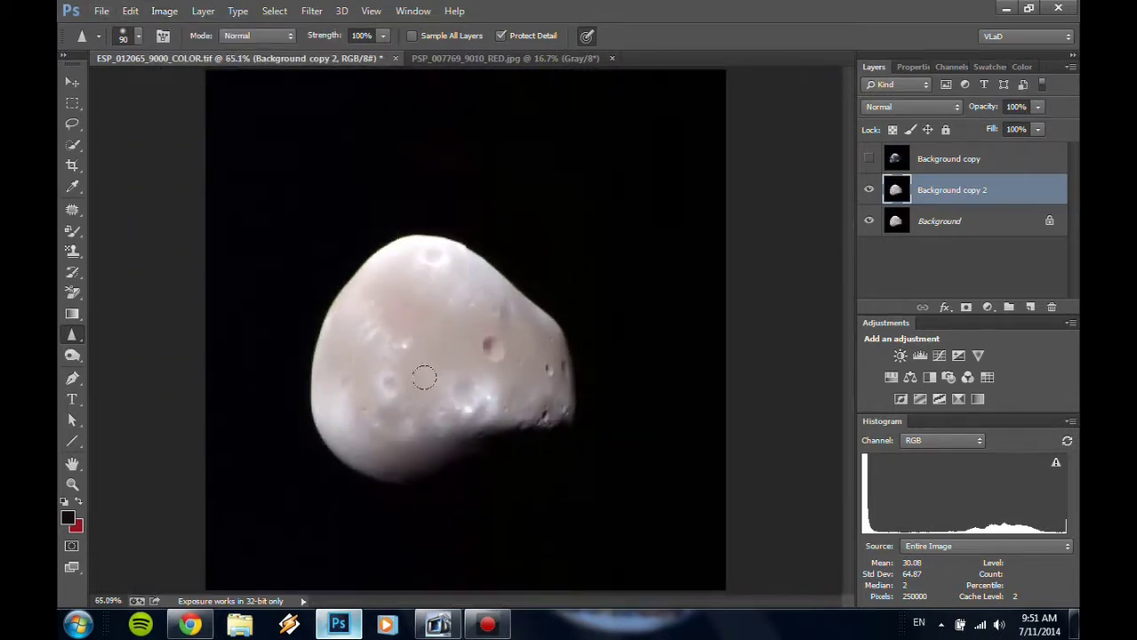
left_click(163, 16)
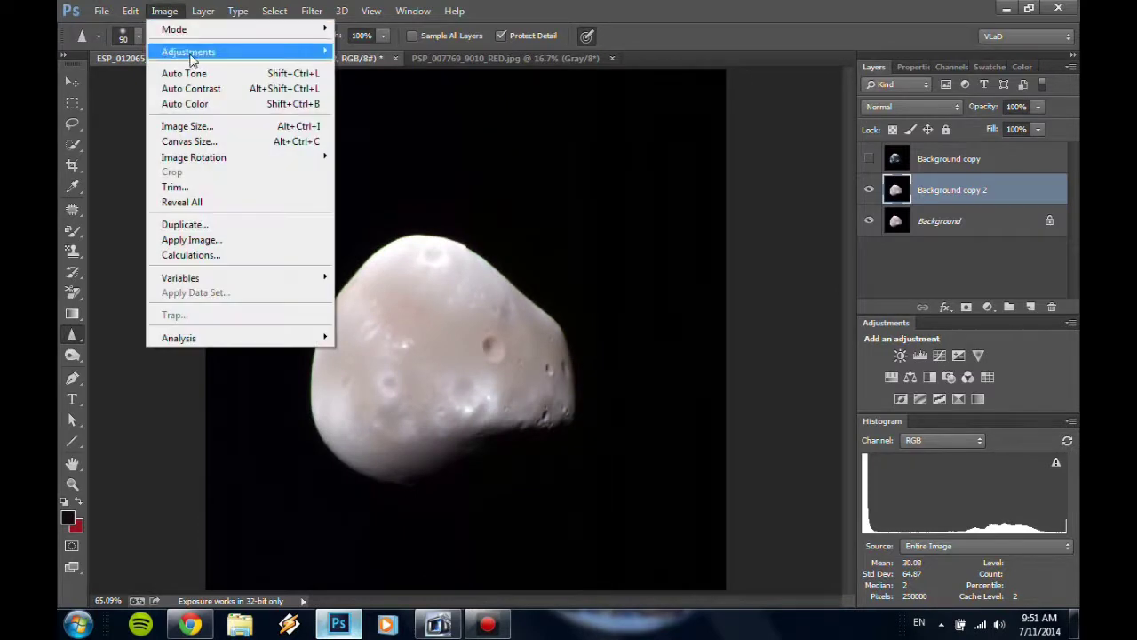
mouse_move(276, 53)
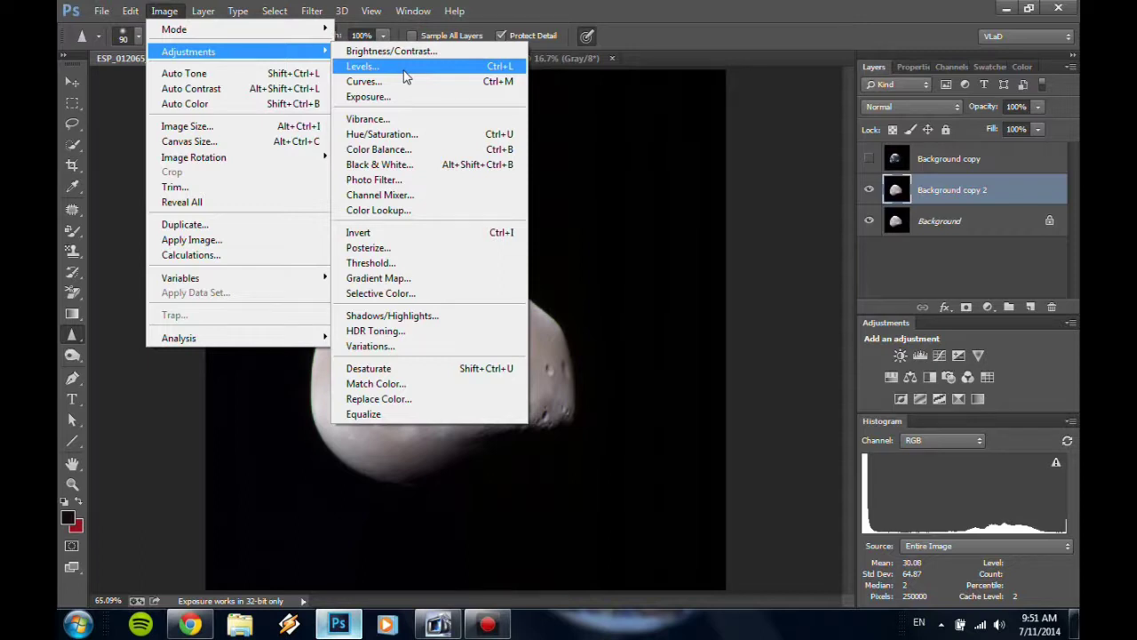
left_click(411, 97)
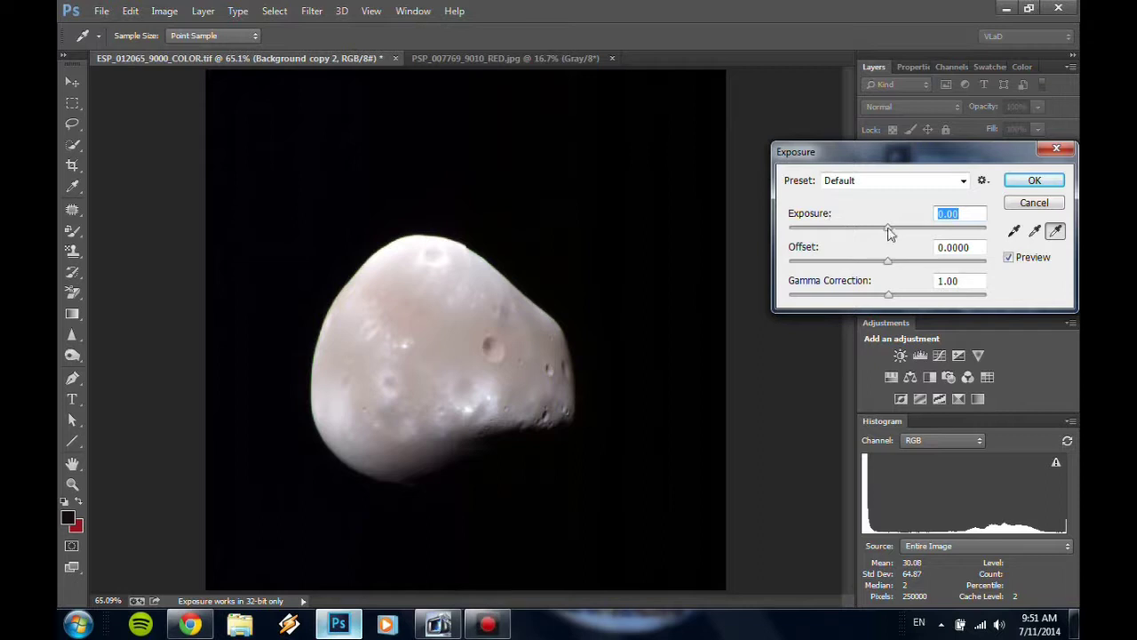
Overexpose Deimos to +8.62 exposure, then bring up the PSP_007769_9010_RED.jpg Phobos image.
left_click_drag(889, 231, 960, 231)
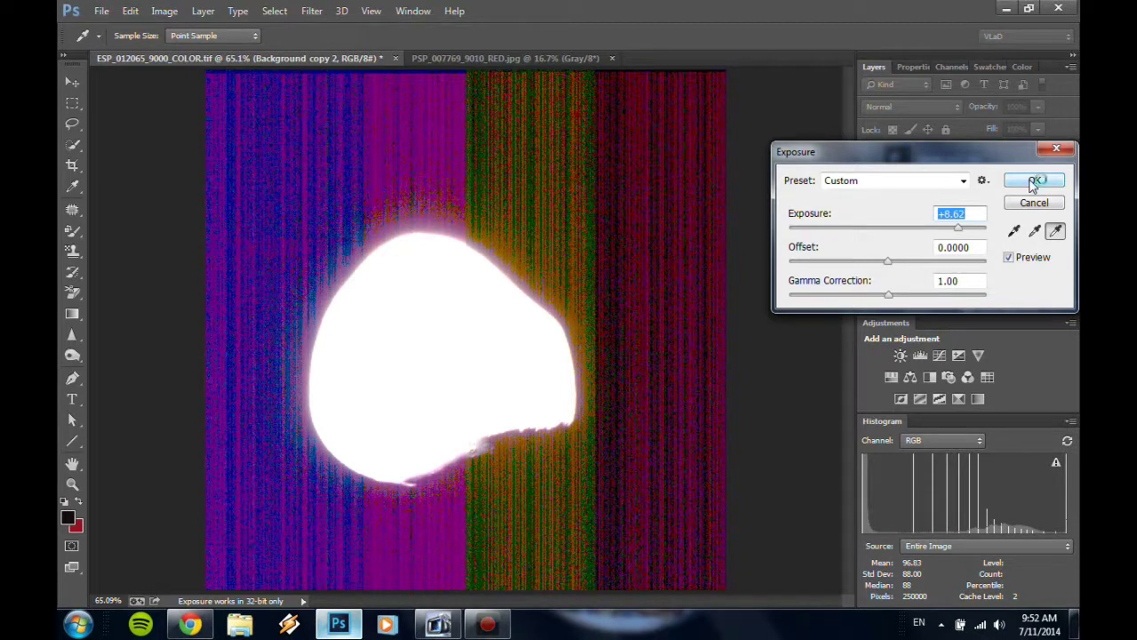
left_click(1033, 181)
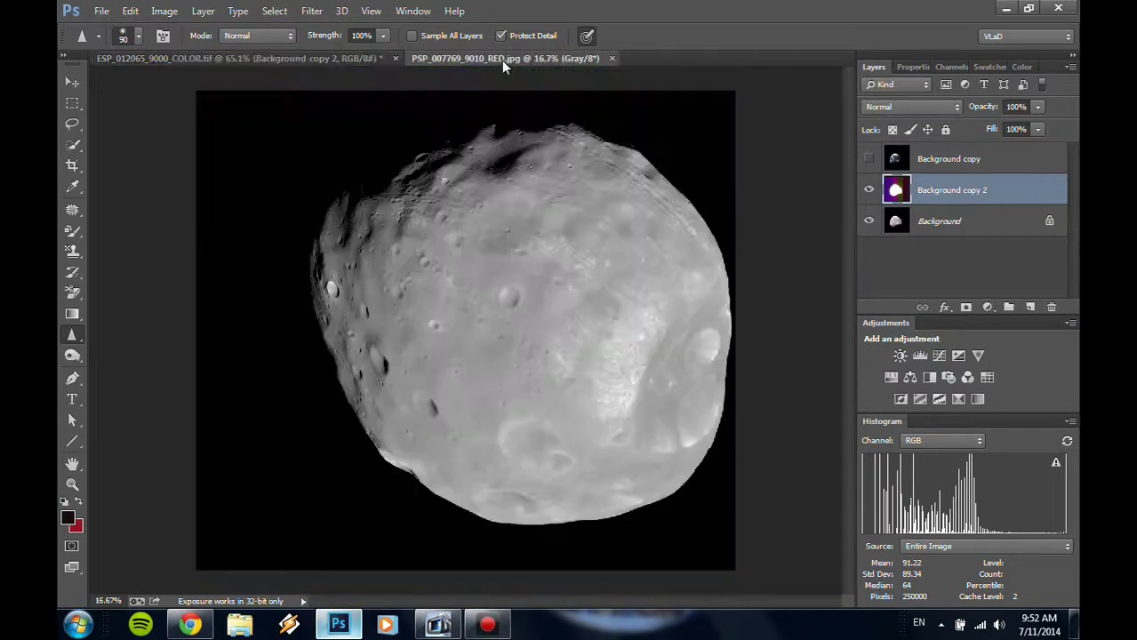
left_click(502, 59)
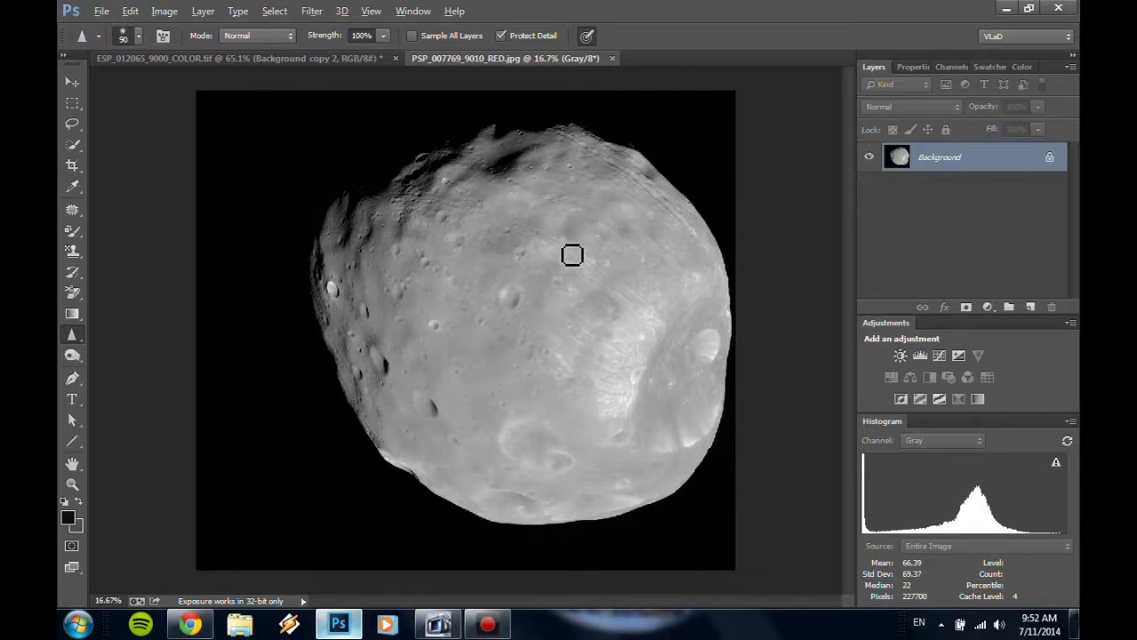
scroll(562, 245, "up", 3)
scroll(562, 245, "up", 5)
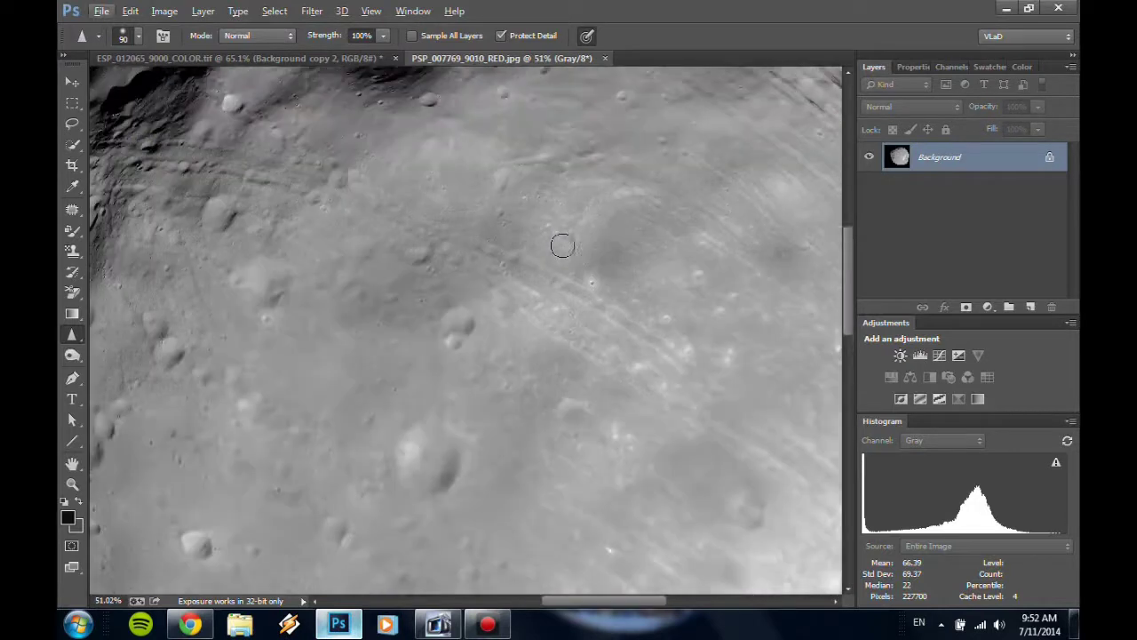
scroll(418, 256, "down", 5)
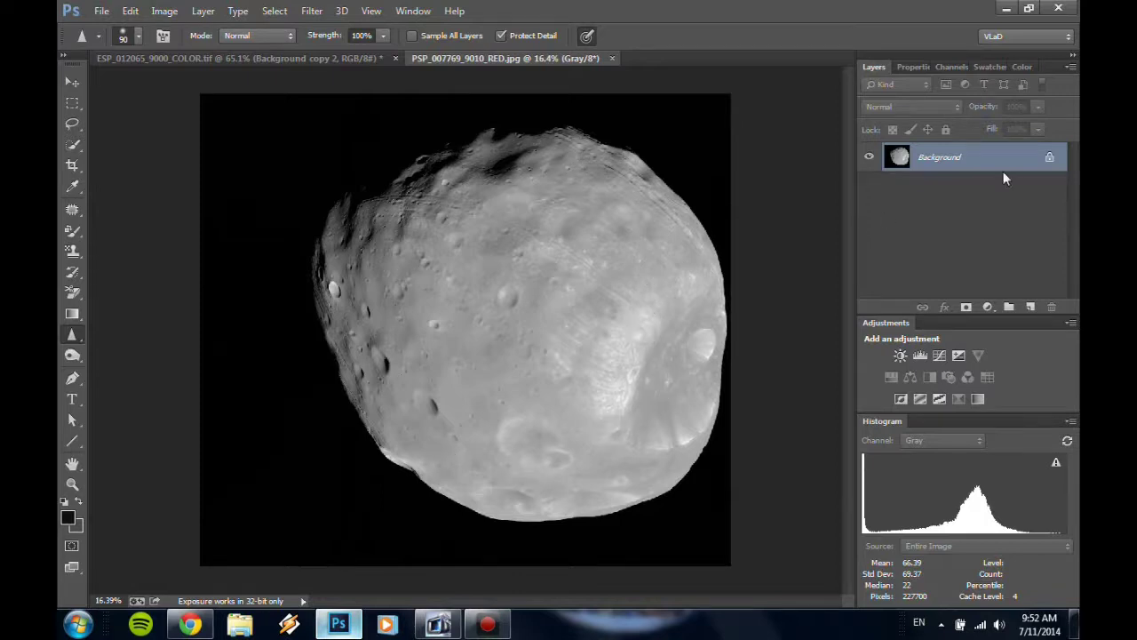
Duplicate the Phobos Background layer as Background copy.
right_click(968, 160)
left_click(975, 195)
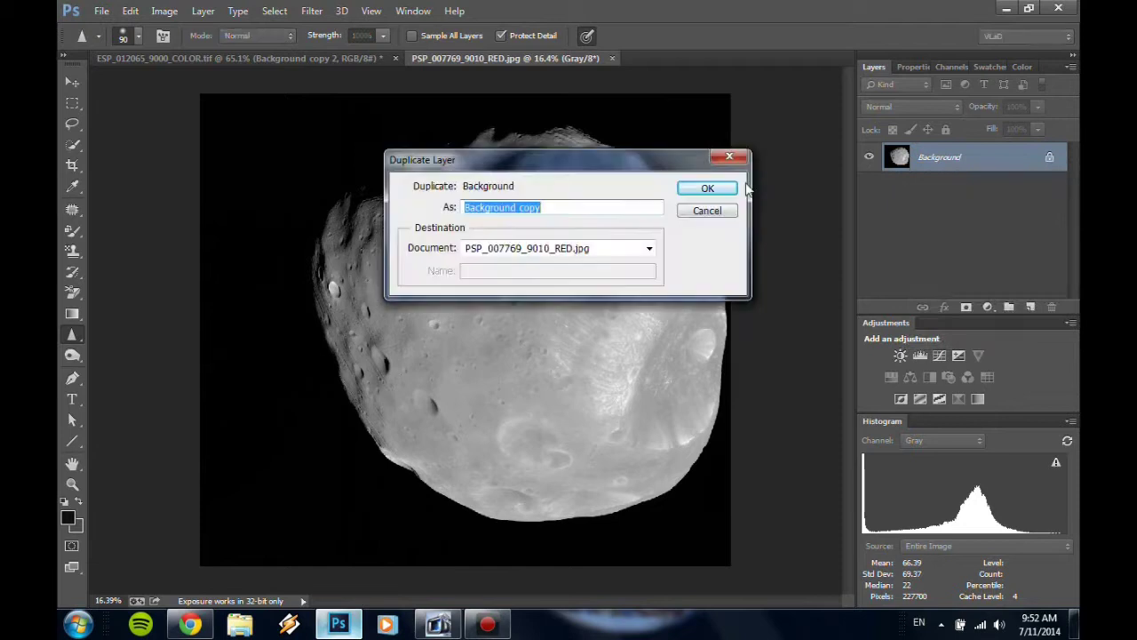
left_click(707, 188)
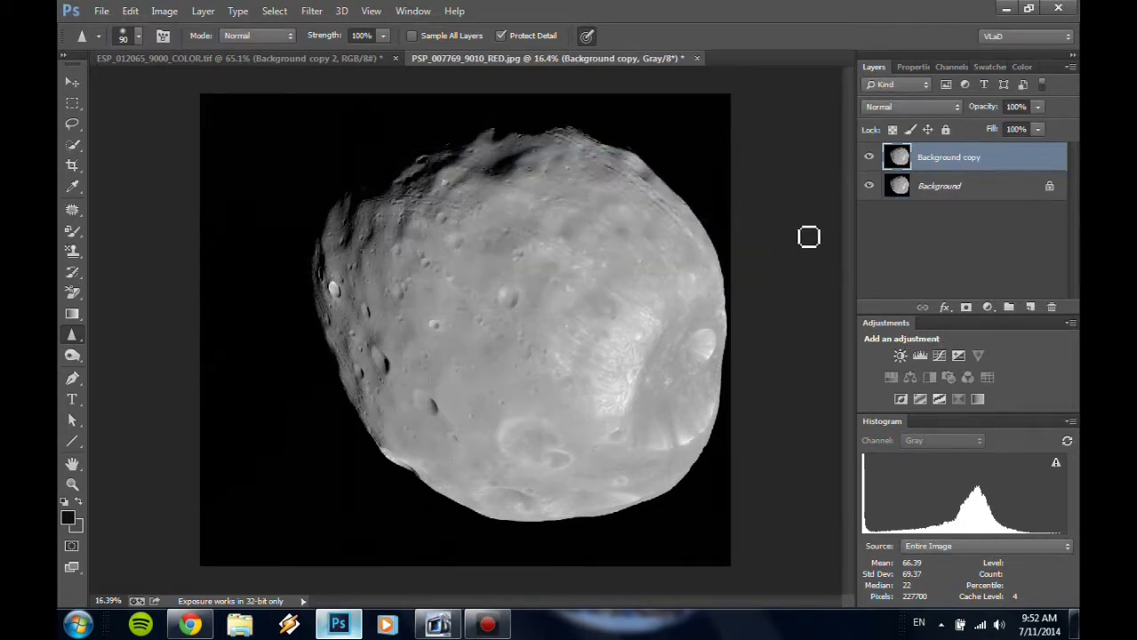
Push the Background copy's exposure to +10.89, blowing Phobos out to white.
left_click(167, 14)
mouse_move(190, 56)
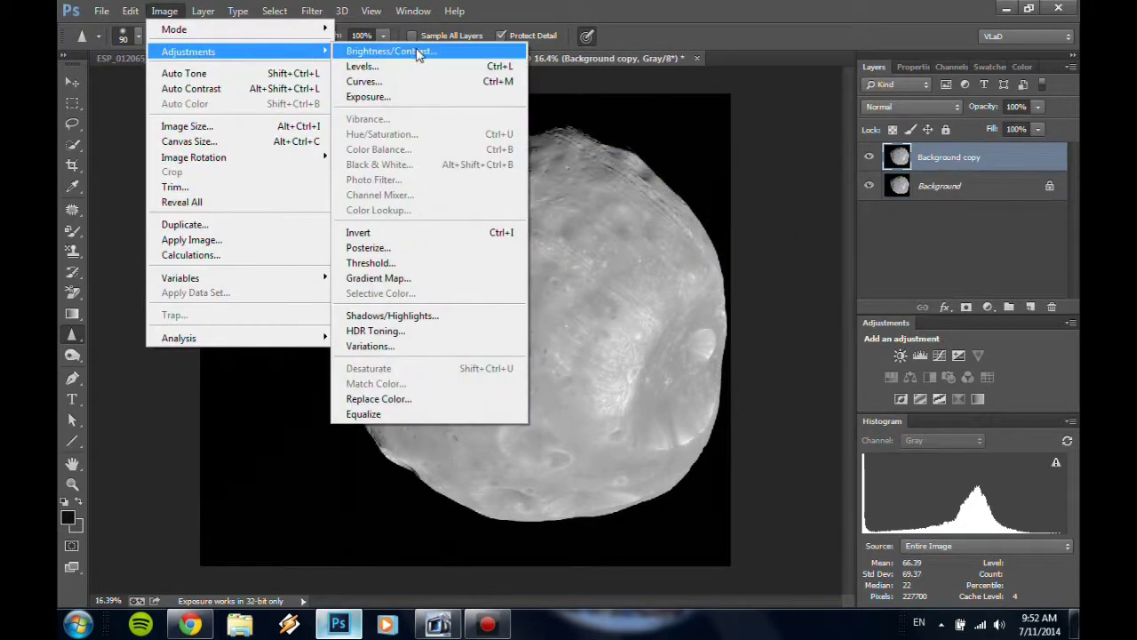
left_click(436, 97)
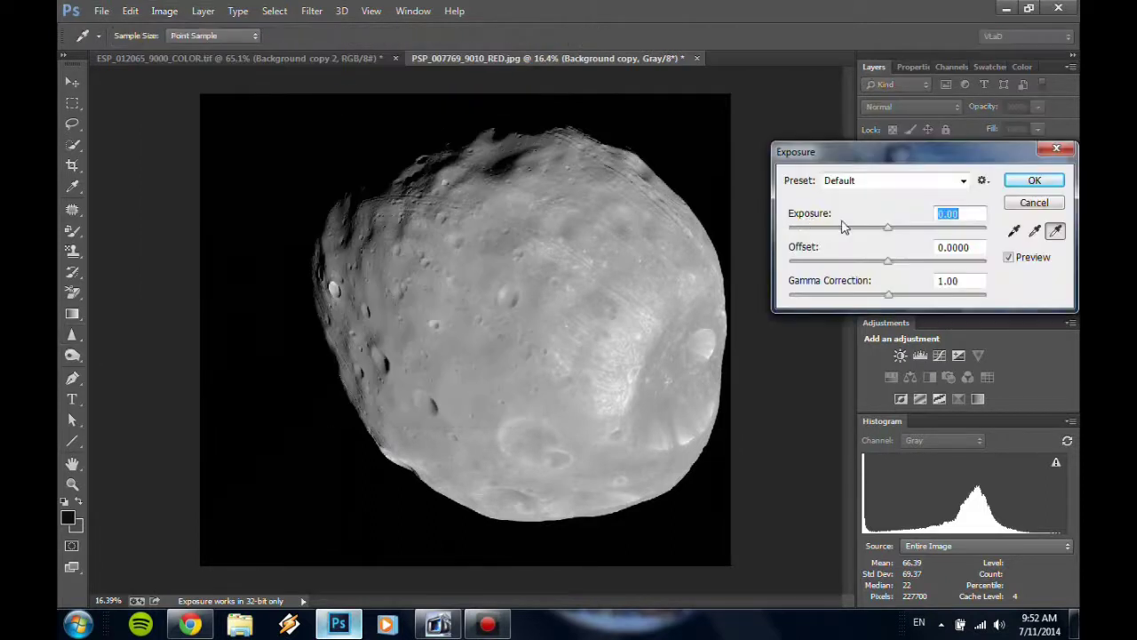
left_click_drag(888, 229, 966, 243)
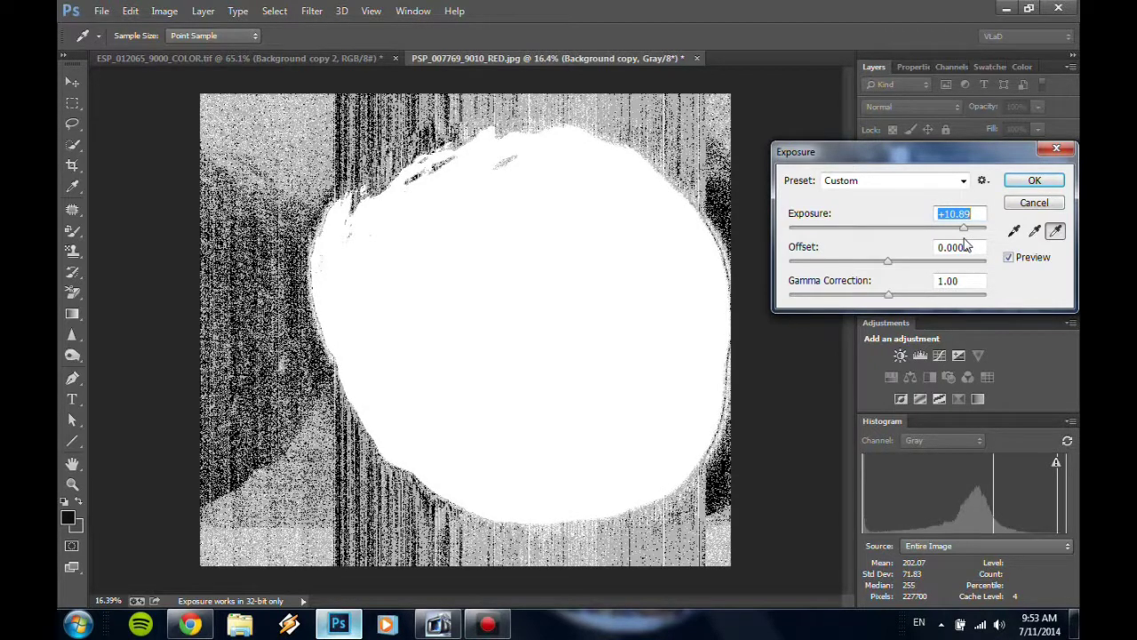
left_click(1033, 184)
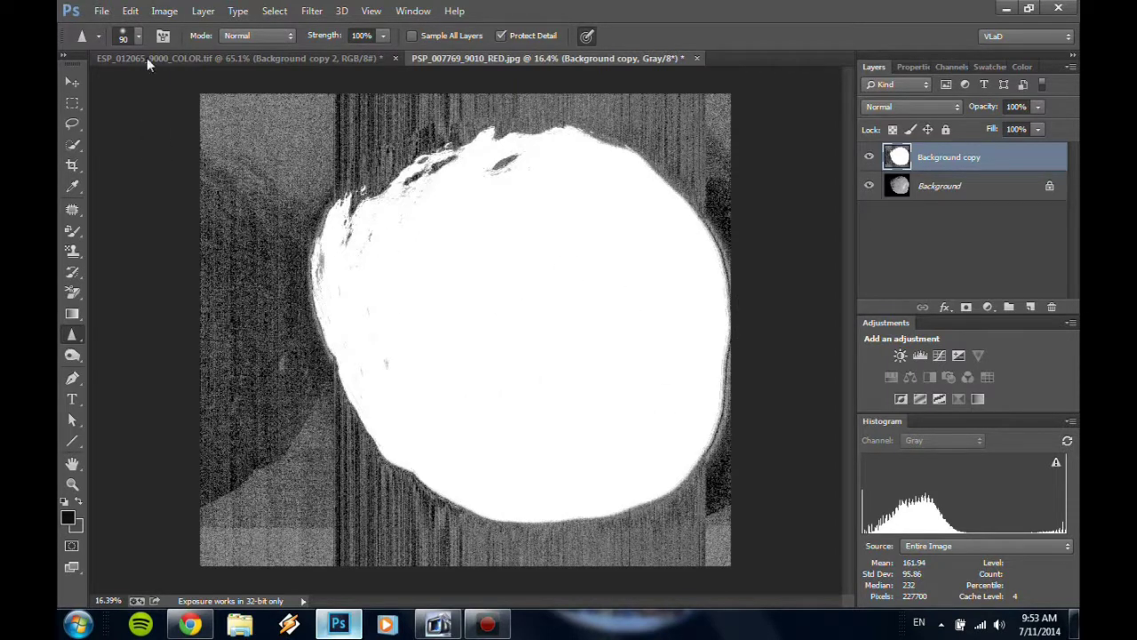
Rotate the Phobos canvas 90° counter-clockwise via Image Rotation.
left_click(132, 10)
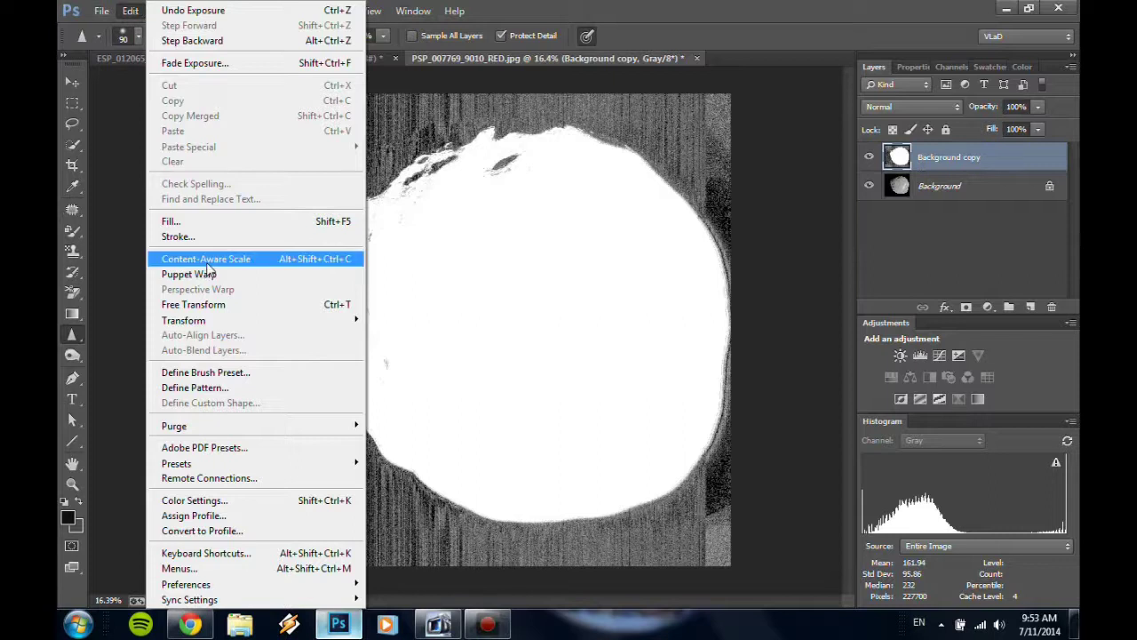
mouse_move(227, 327)
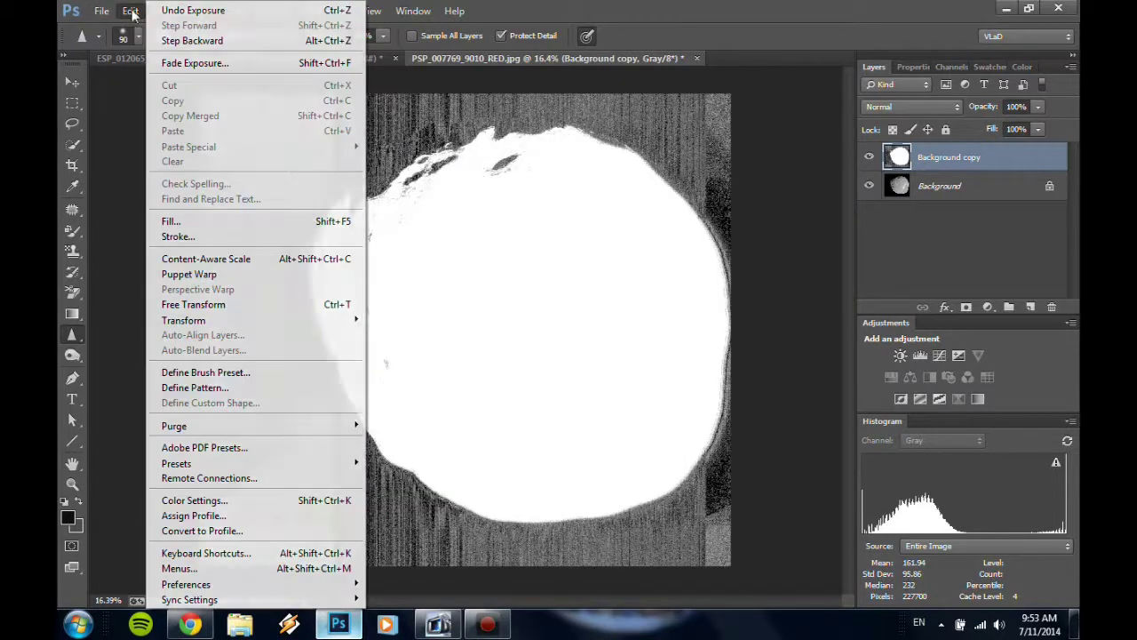
left_click(131, 11)
left_click(165, 12)
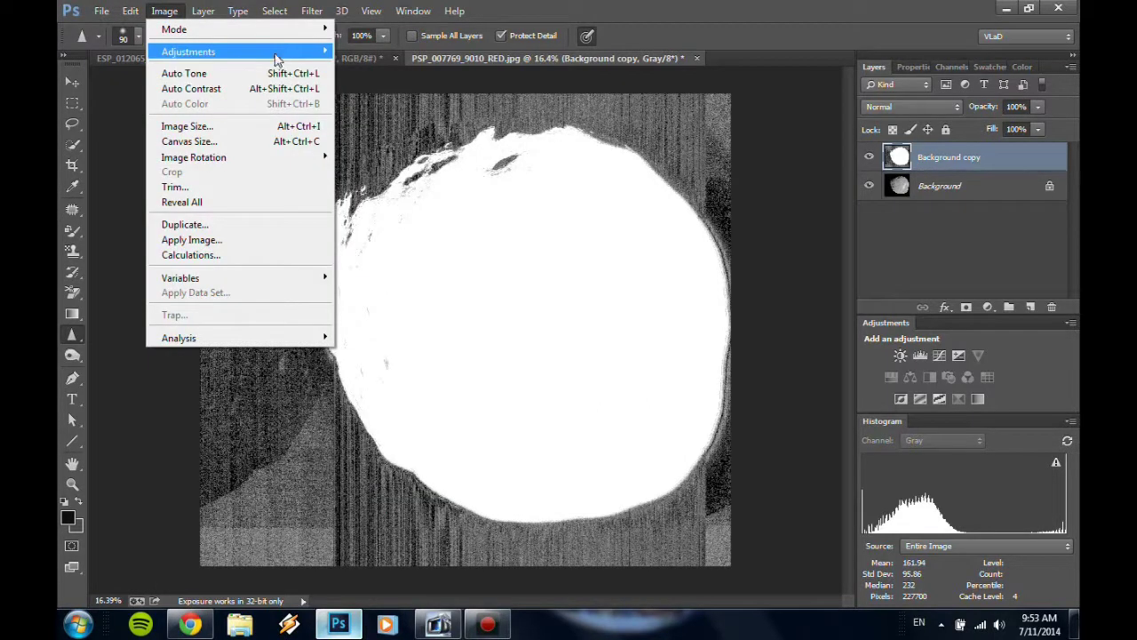
mouse_move(288, 55)
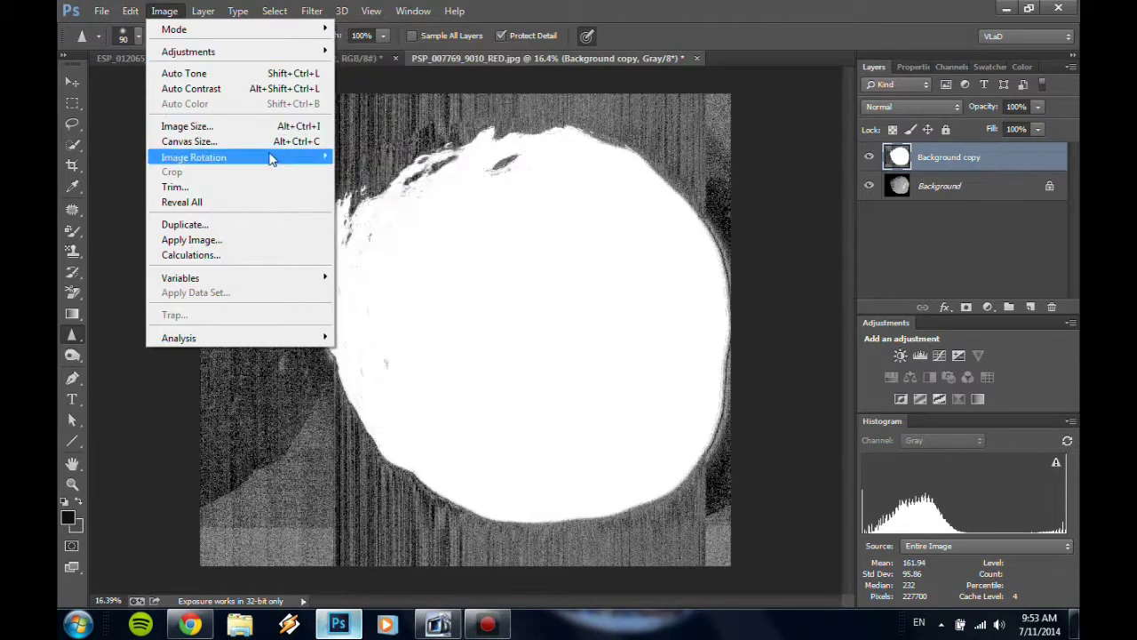
mouse_move(282, 157)
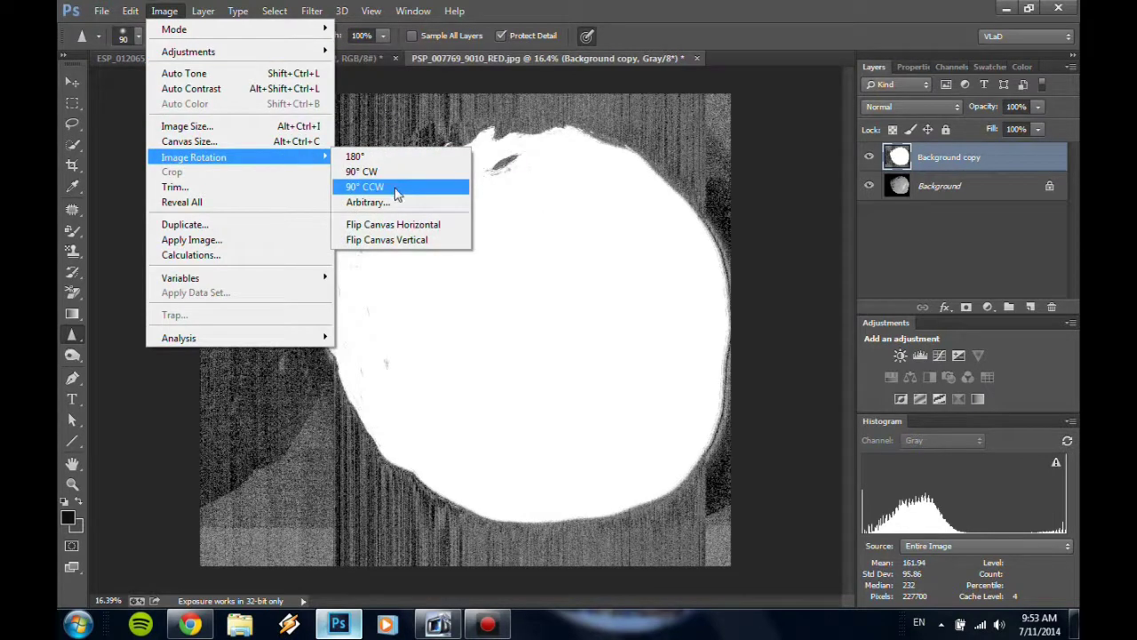
left_click(398, 195)
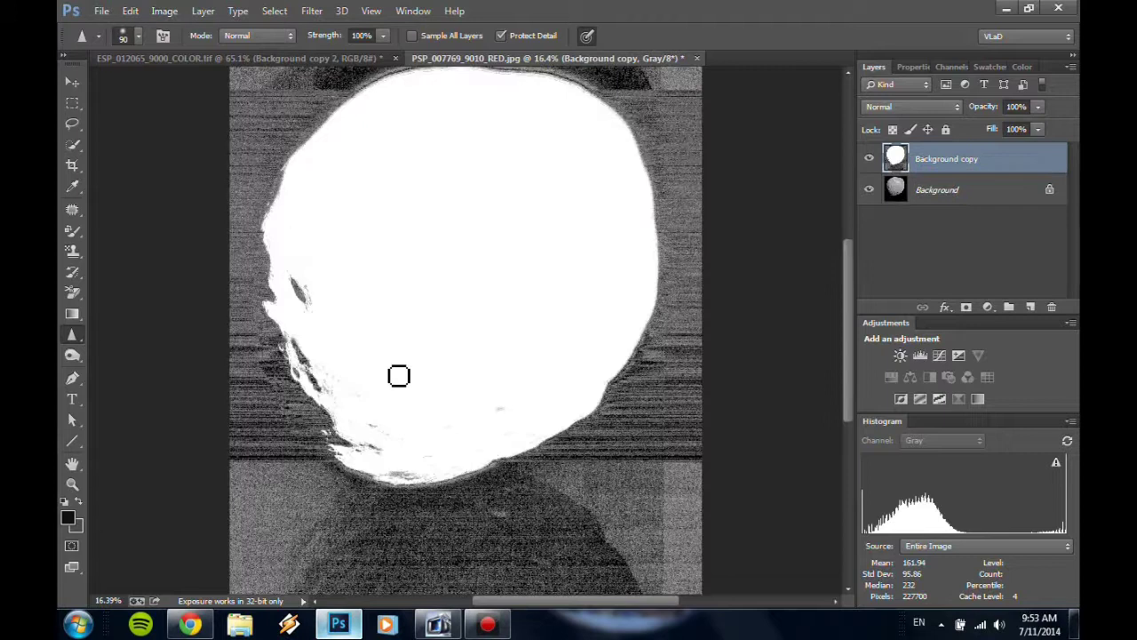
Scroll up and down to inspect the rotated, blown-out Phobos image.
scroll(399, 376, "down", 1)
scroll(398, 376, "up", 2)
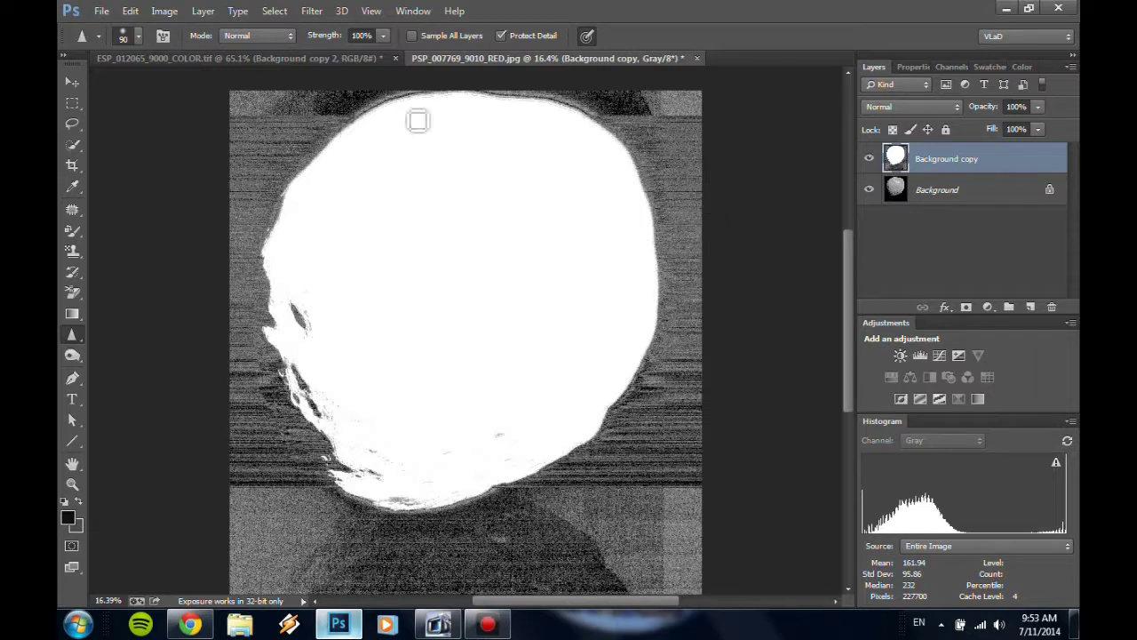
scroll(662, 373, "down", 2)
scroll(614, 409, "down", 3)
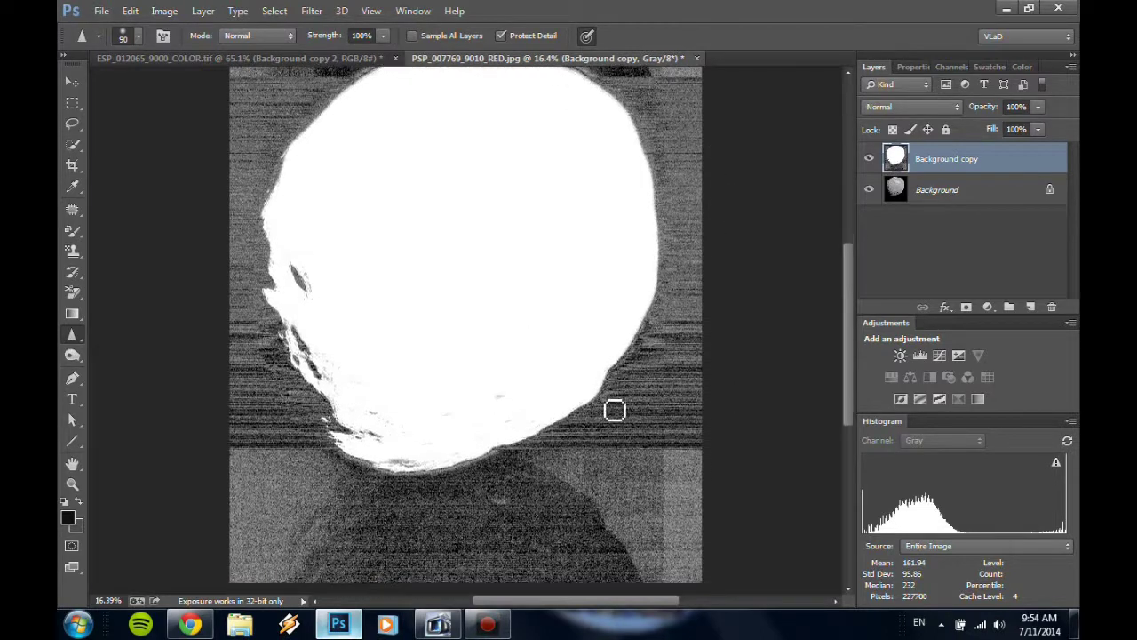
scroll(622, 293, "up", 1)
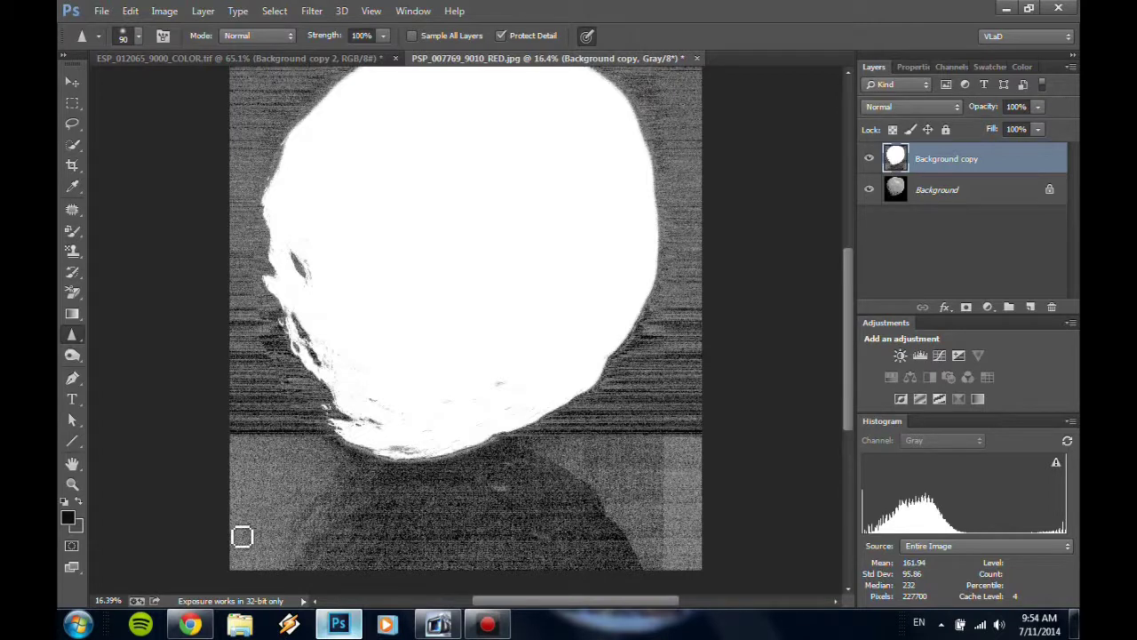
scroll(551, 484, "up", 2)
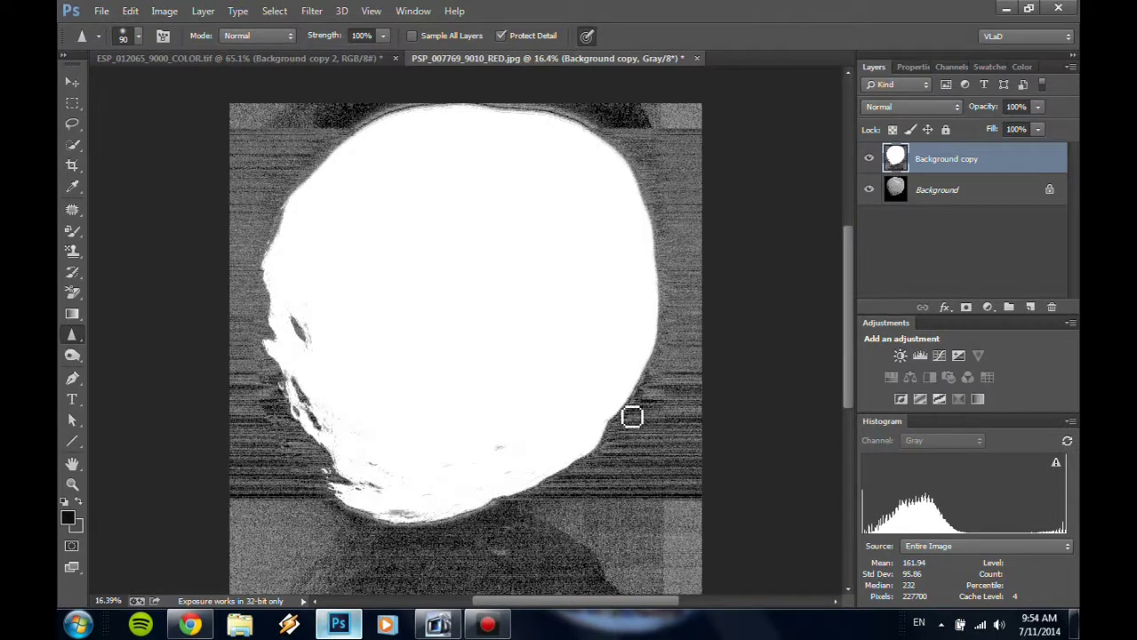
scroll(653, 430, "down", 2)
scroll(653, 430, "up", 2)
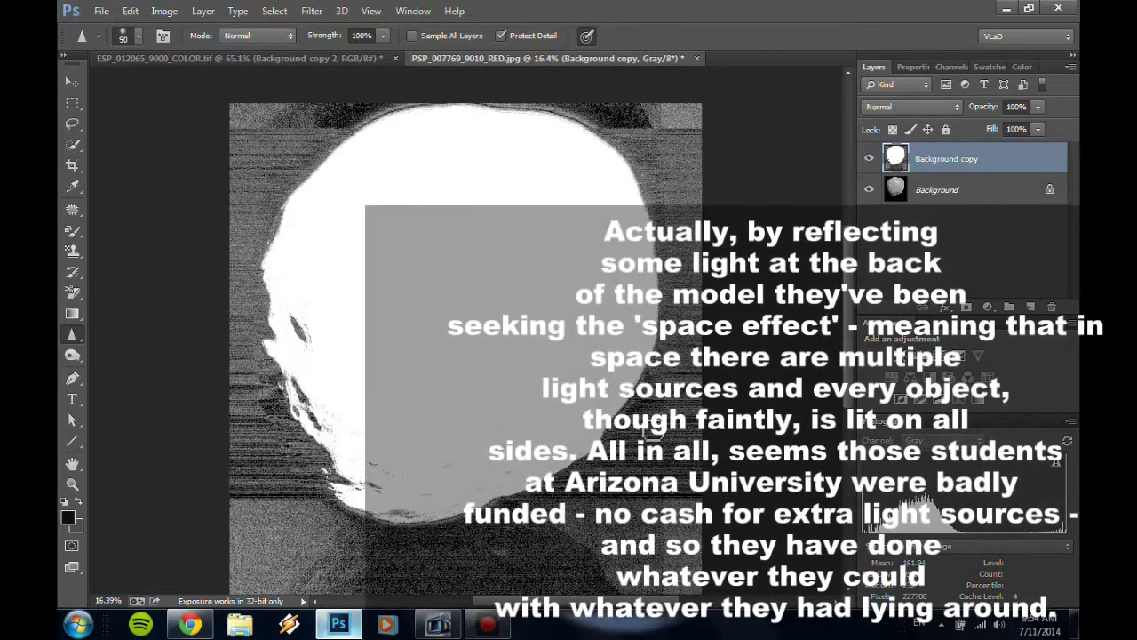
scroll(644, 431, "down", 2)
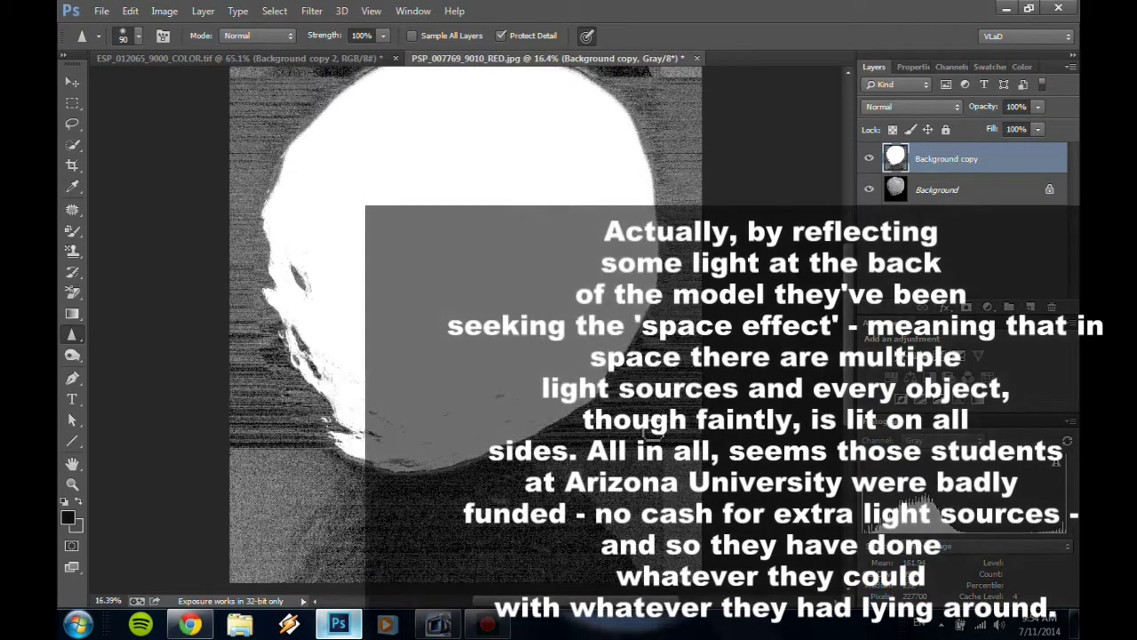